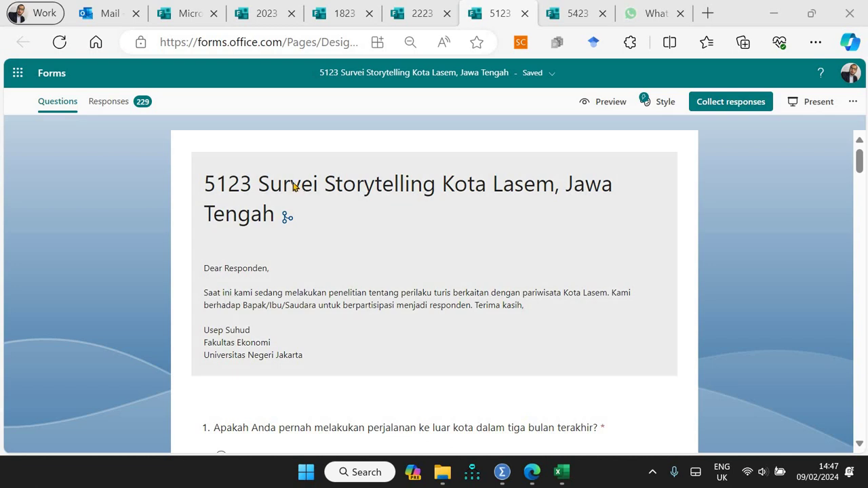
Step: Retitle the form '5123 Storytelling Kota Lasem [ANALYSED]', removing 'Survei' and ', Jawa Tengah'
click(291, 184)
click(257, 173)
drag(256, 173, 225, 174)
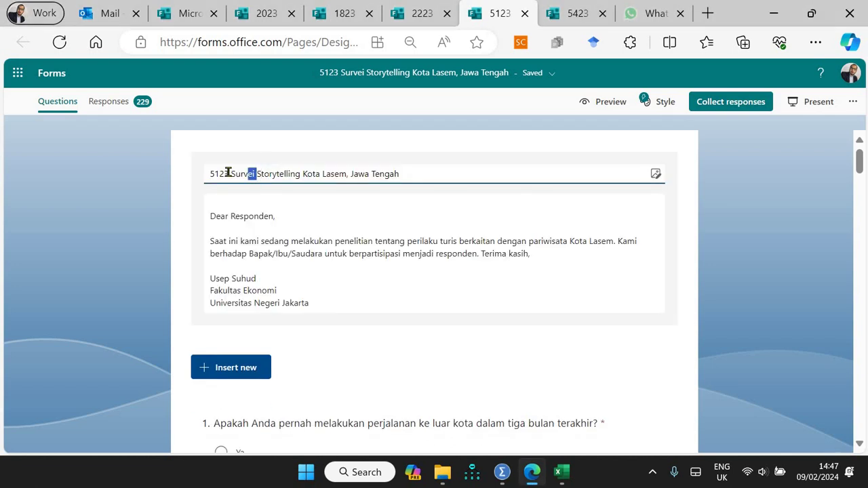
key(BackSpace)
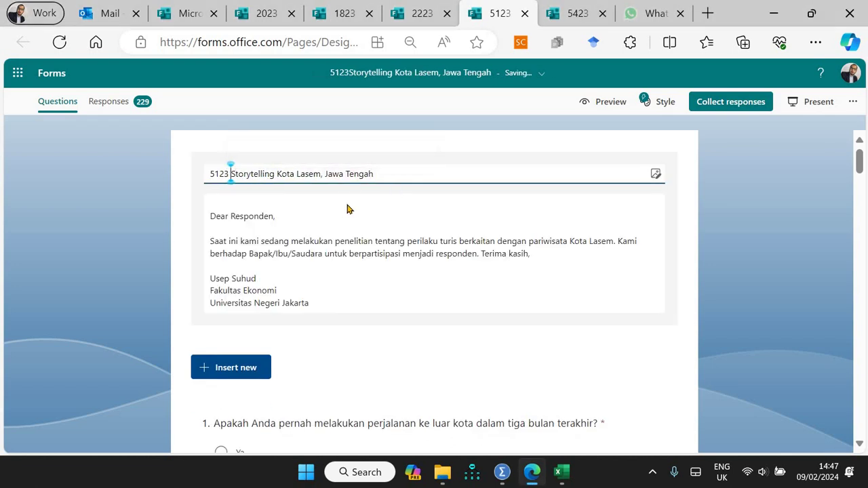
click(345, 173)
drag(333, 173, 374, 173)
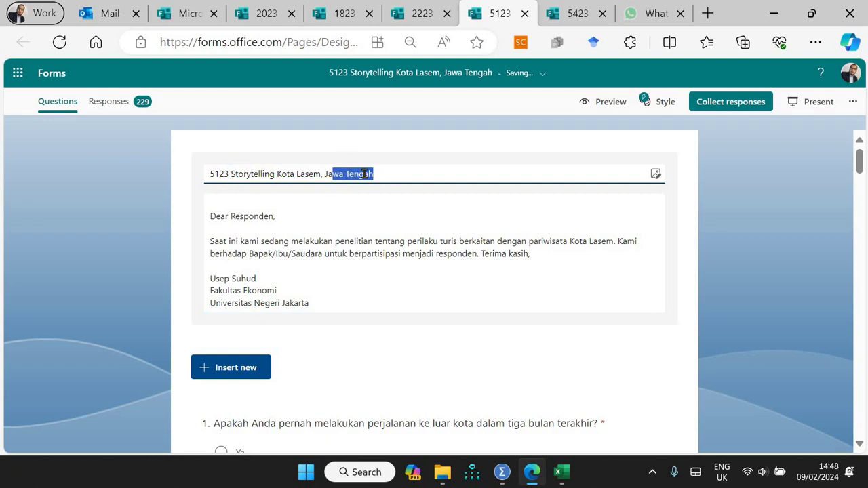
key(BackSpace)
key(BackSpace)
key(BackSpace)
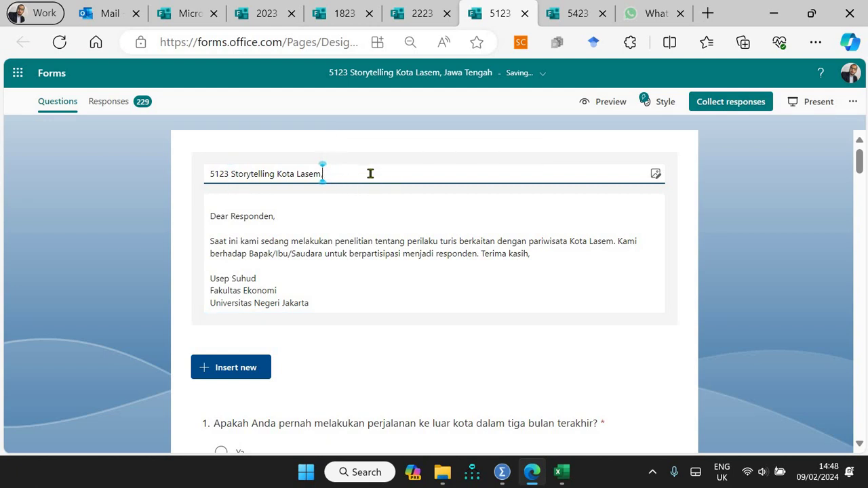
text([A)
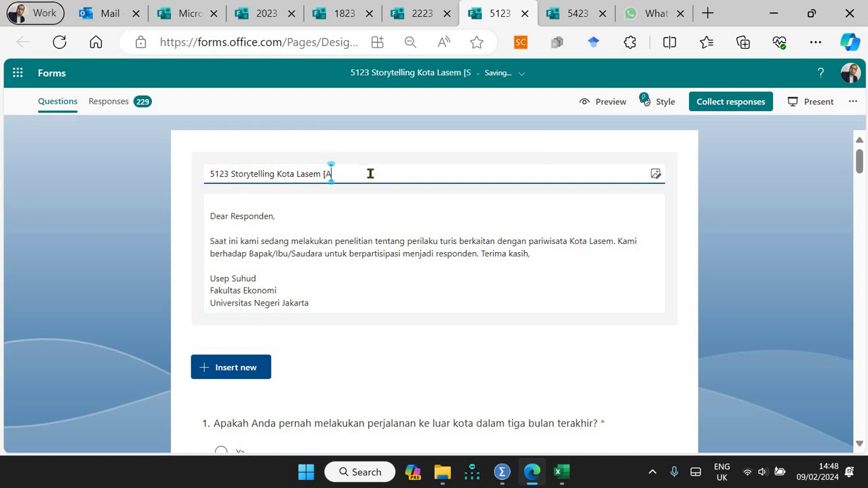
text(NALYSED)
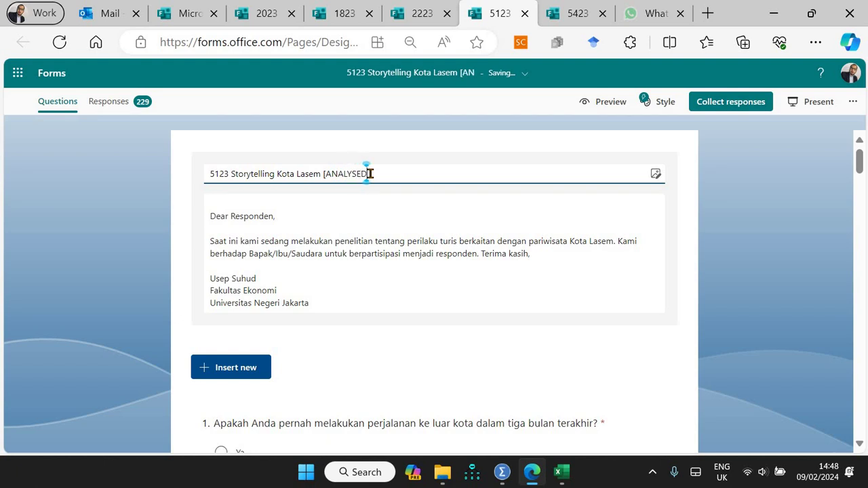
text(])
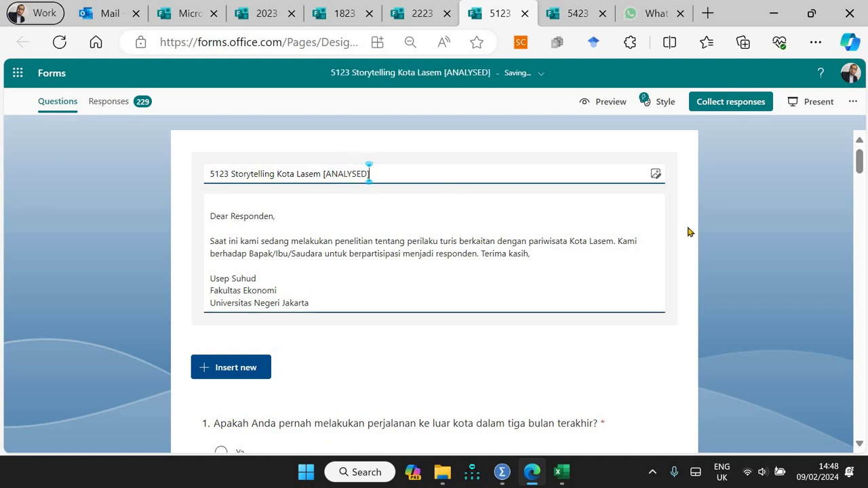
click(690, 231)
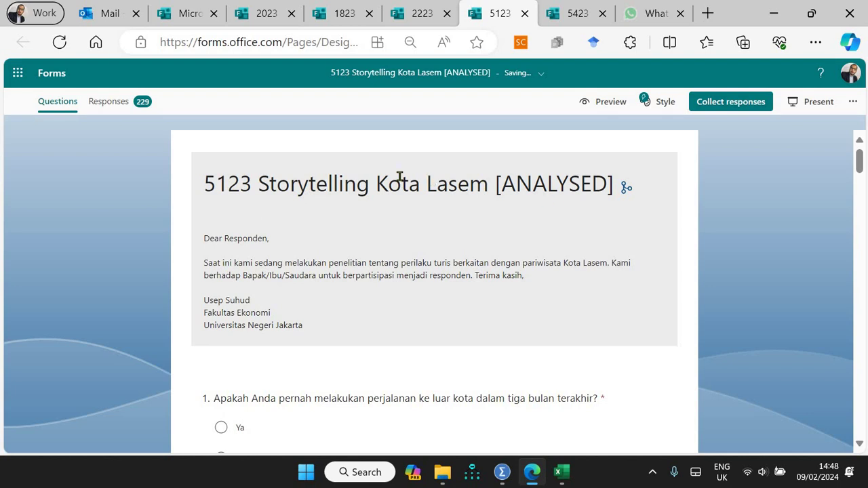
Step: Export the 229 responses to Excel, open the Kota Lasem workbook, and close the Anak Krakatau window
click(135, 105)
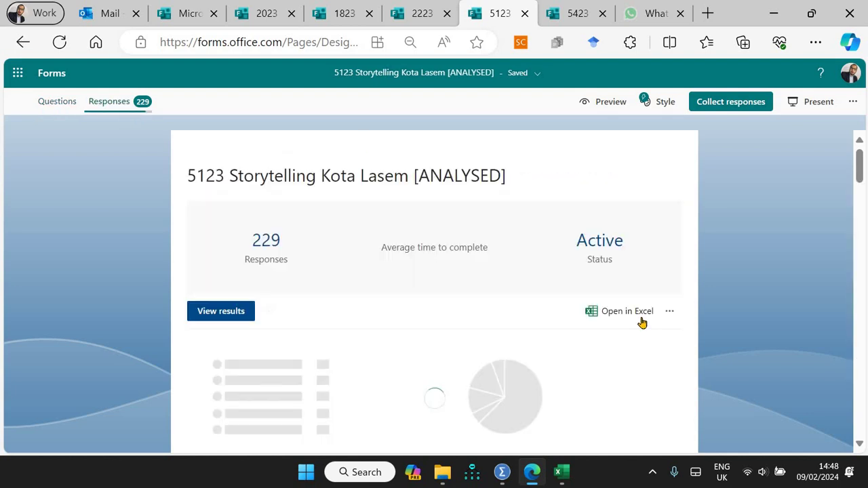
click(627, 313)
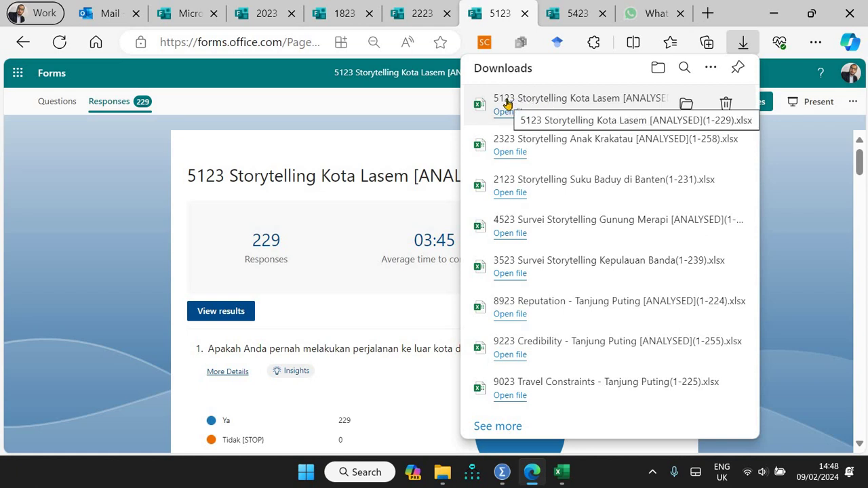
click(522, 103)
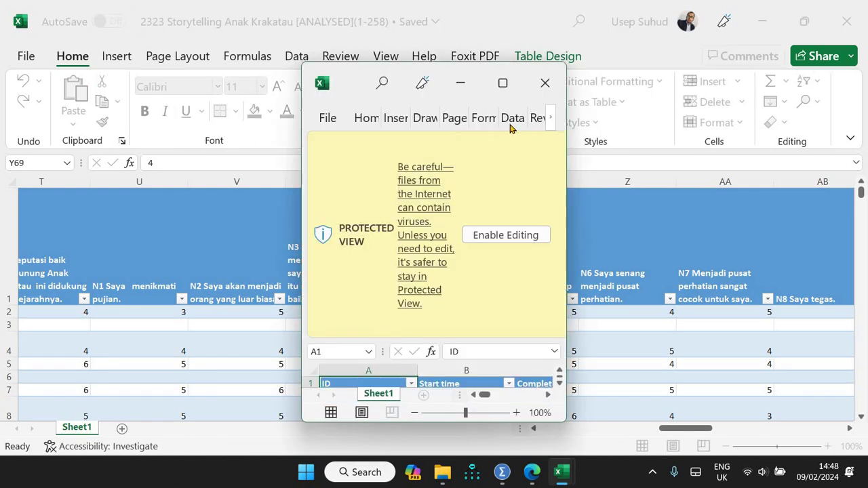
click(846, 21)
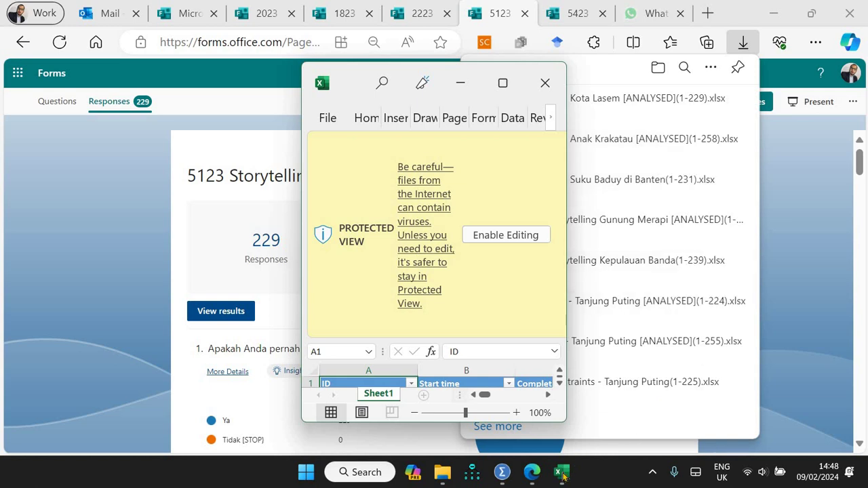
Step: Maximize the workbook, apply Wrap Text to the whole response table, and save
click(502, 83)
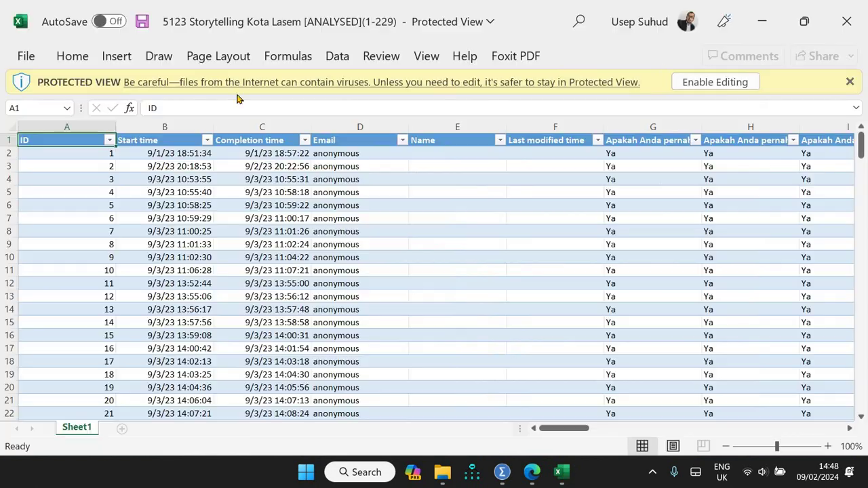
key(super+Down)
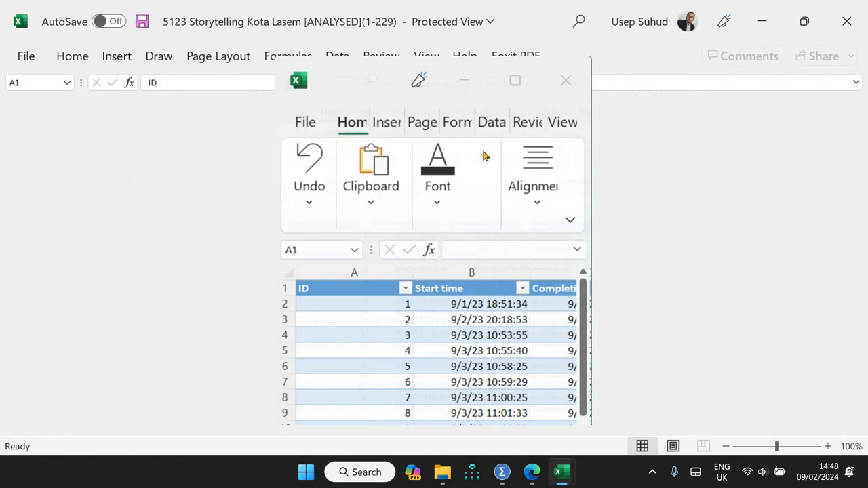
key(super+Up)
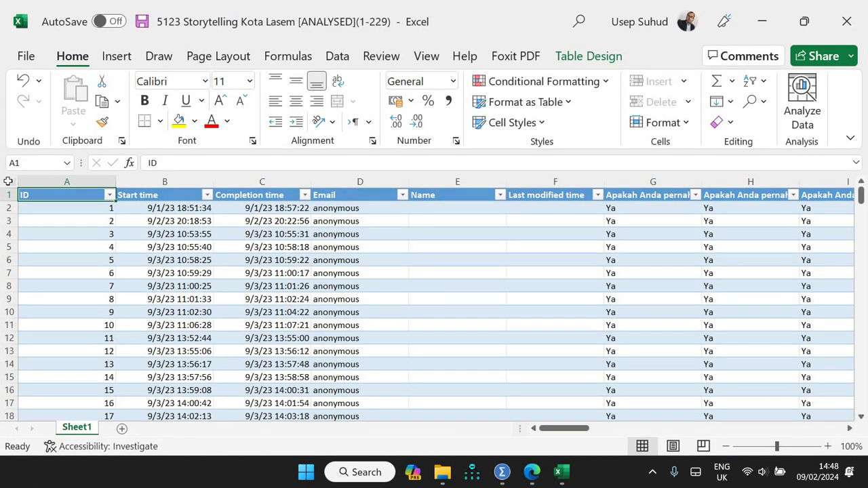
key(ctrl+a)
click(336, 81)
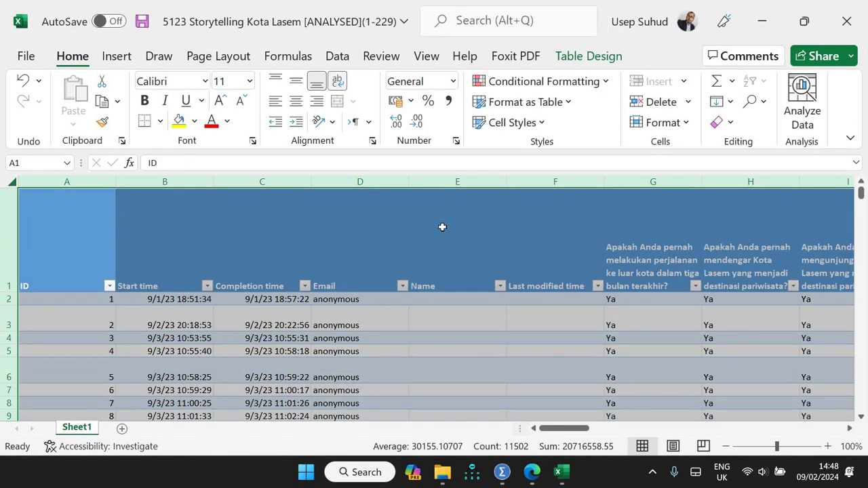
click(457, 238)
key(ctrl+s)
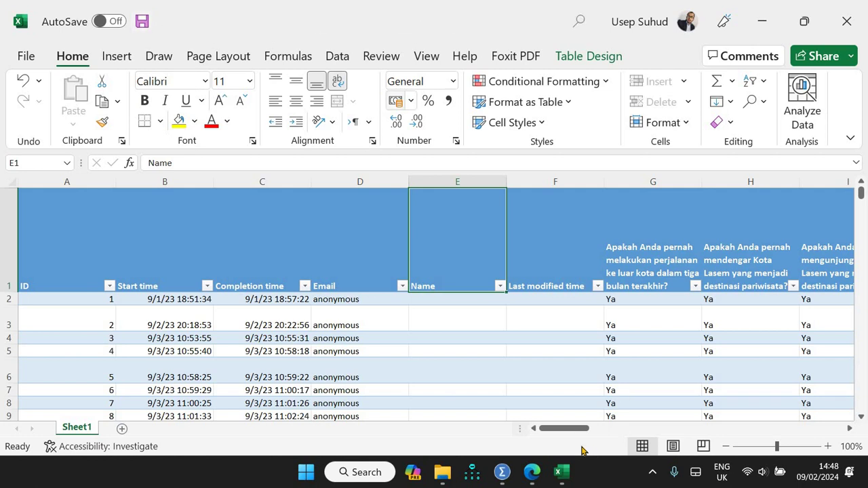
Step: Scroll across the columns to review the wrapped question headers
drag(581, 434, 614, 430)
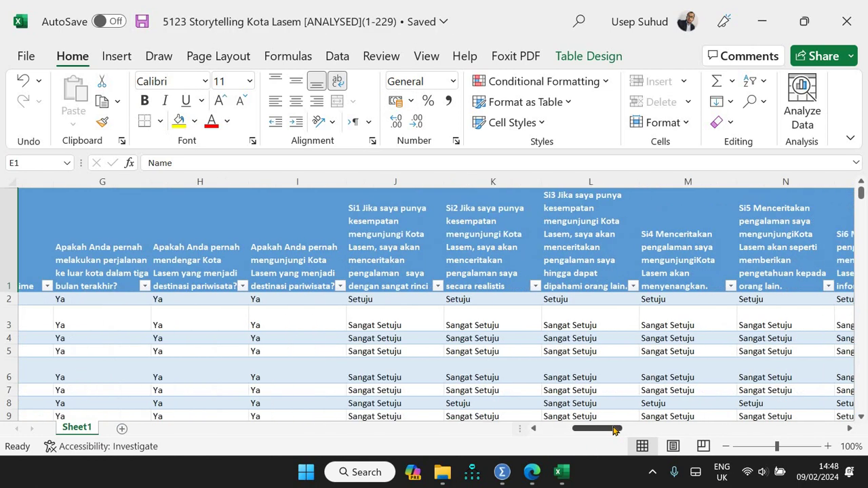
scroll(593, 432, left, 2)
scroll(592, 432, left, 2)
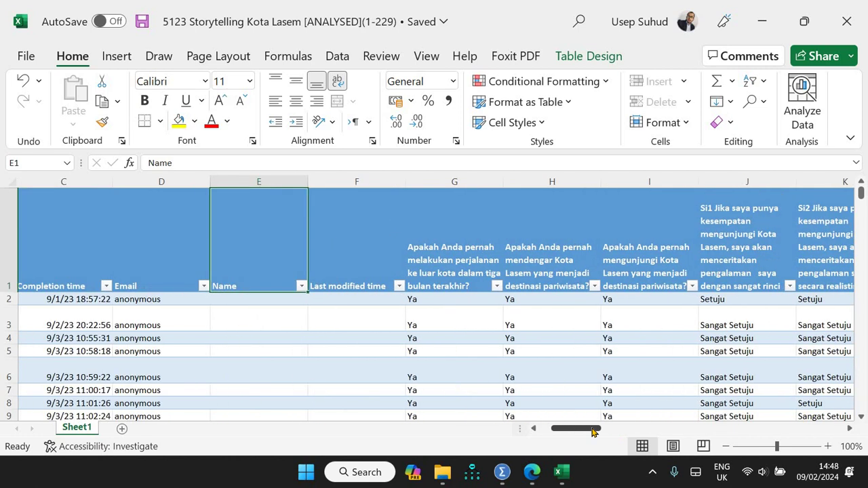
scroll(678, 424, right, 4)
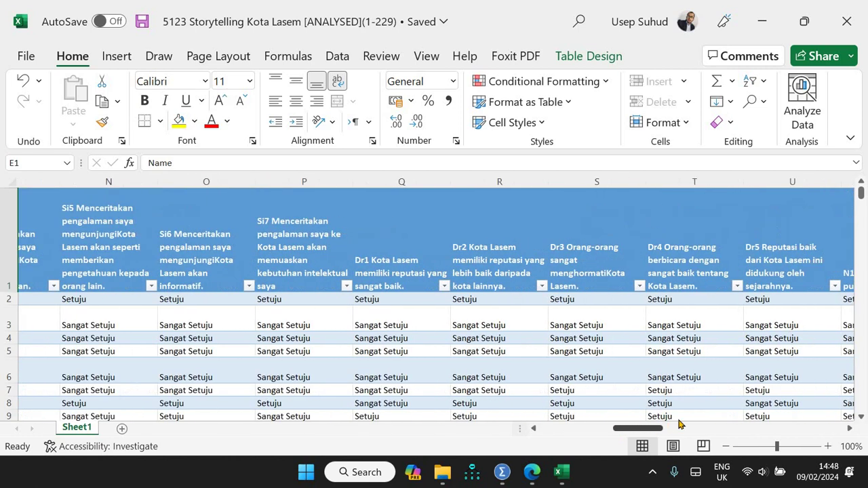
scroll(697, 425, right, 2)
scroll(714, 421, right, 2)
scroll(714, 420, right, 2)
scroll(713, 420, right, 1)
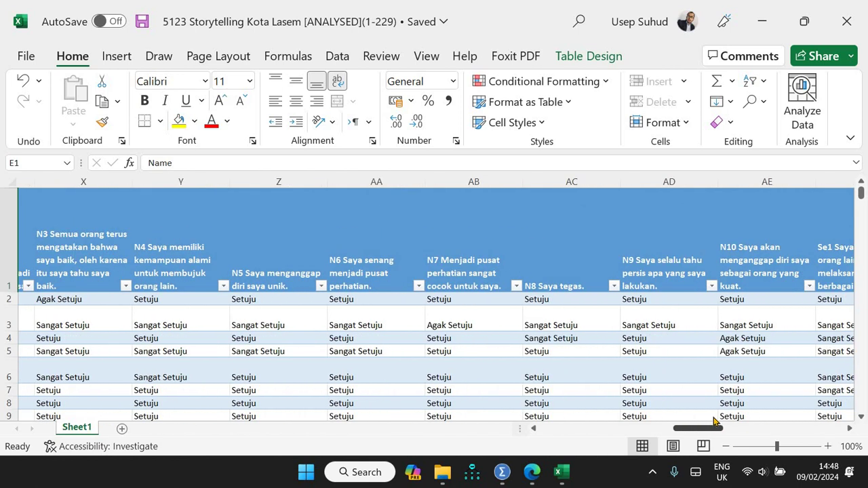
scroll(714, 420, left, 1)
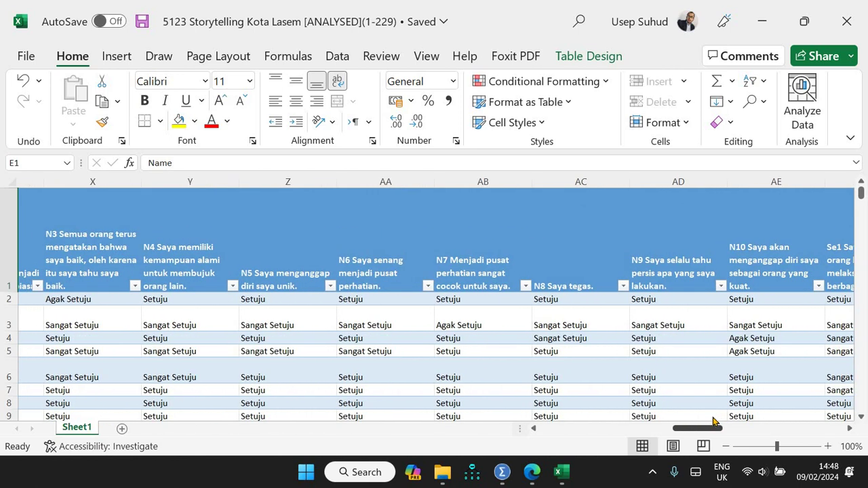
scroll(714, 420, left, 1)
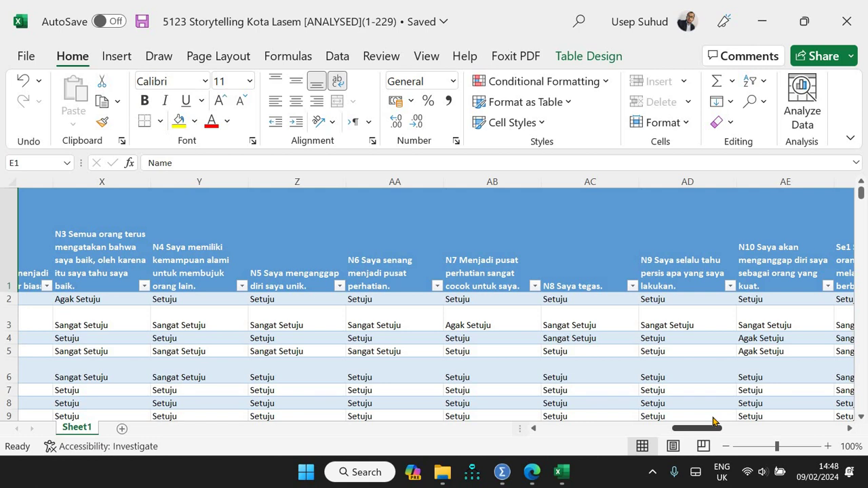
scroll(734, 422, right, 3)
scroll(729, 419, right, 1)
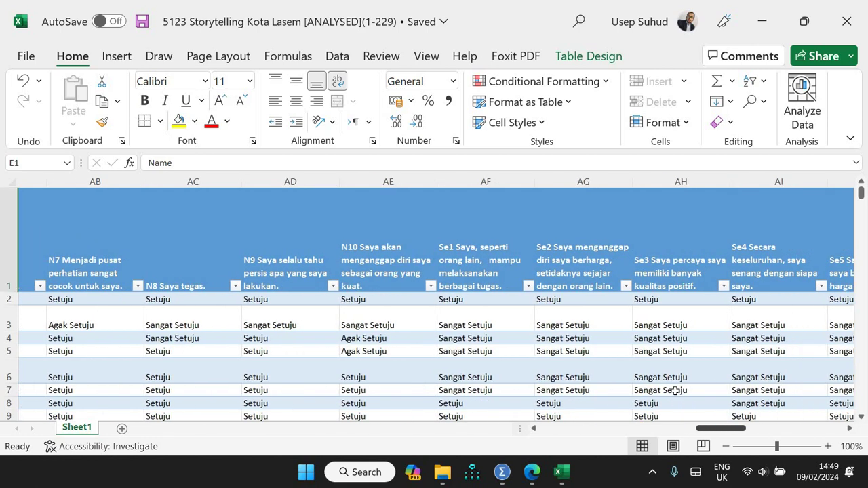
scroll(529, 233, left, 1)
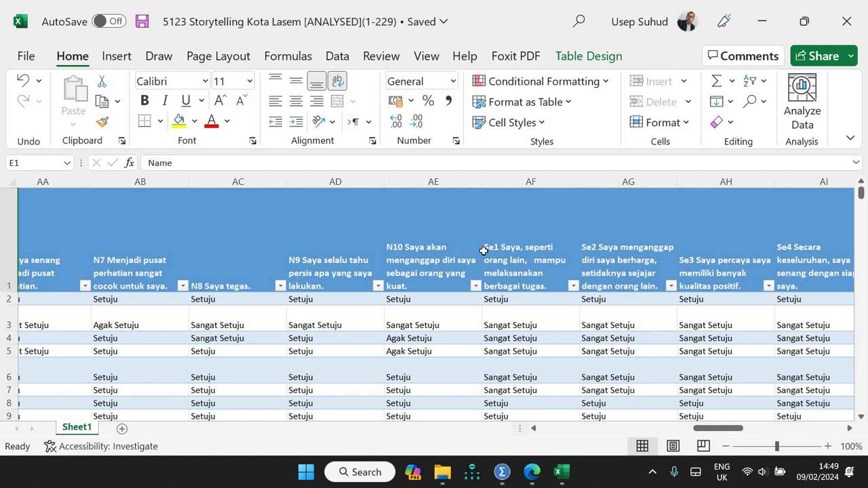
drag(717, 434, 738, 434)
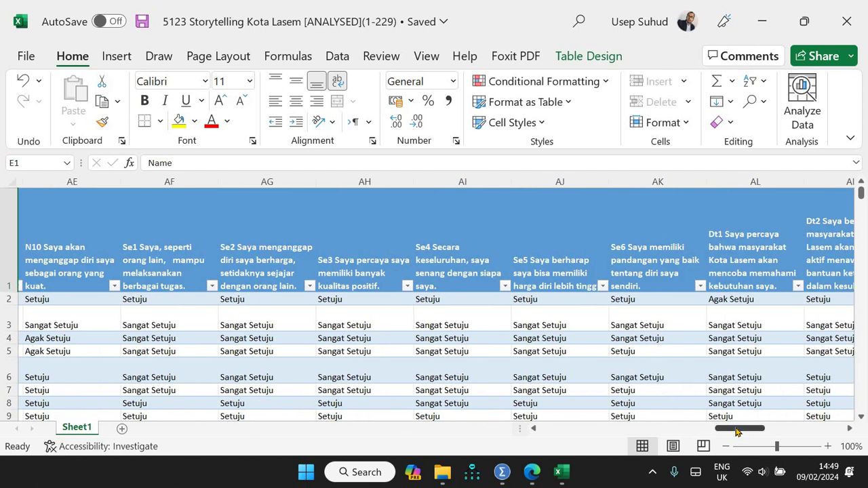
Step: Use Find and Replace to change every 'Sangat Setuju' answer to 6 with Replace All
key(ctrl+f)
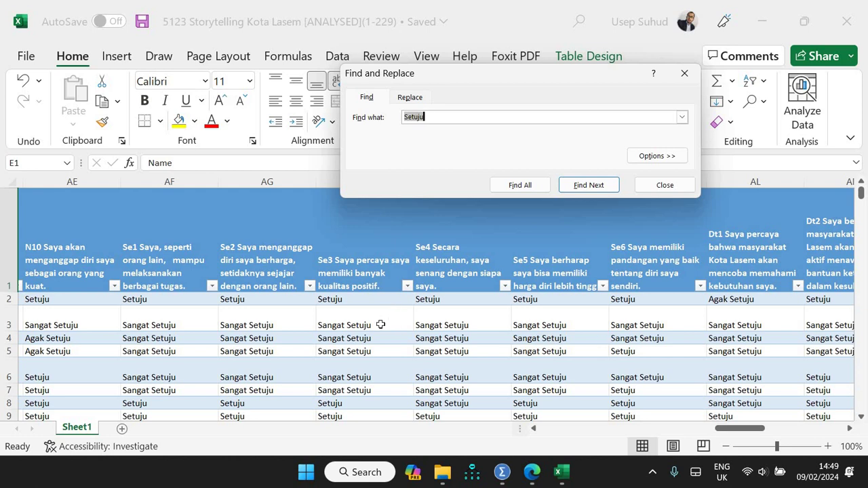
click(380, 325)
key(ctrl+c)
click(409, 97)
text(5)
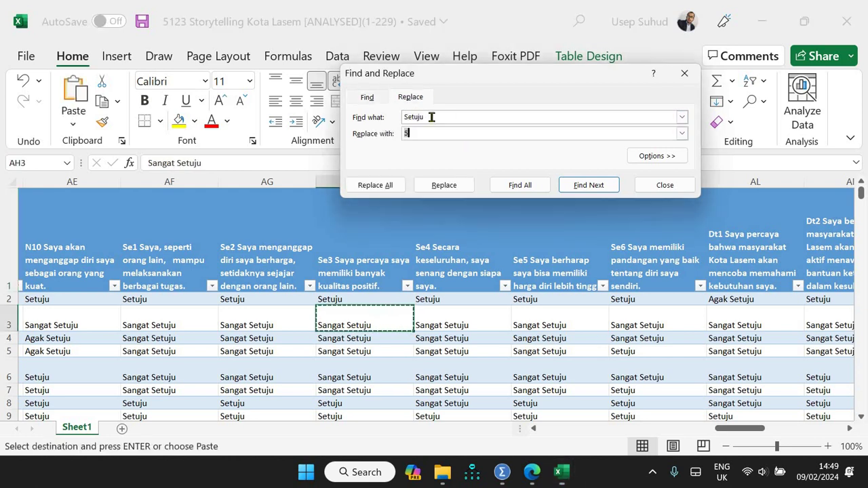
double_click(431, 117)
key(ctrl+v)
text(6)
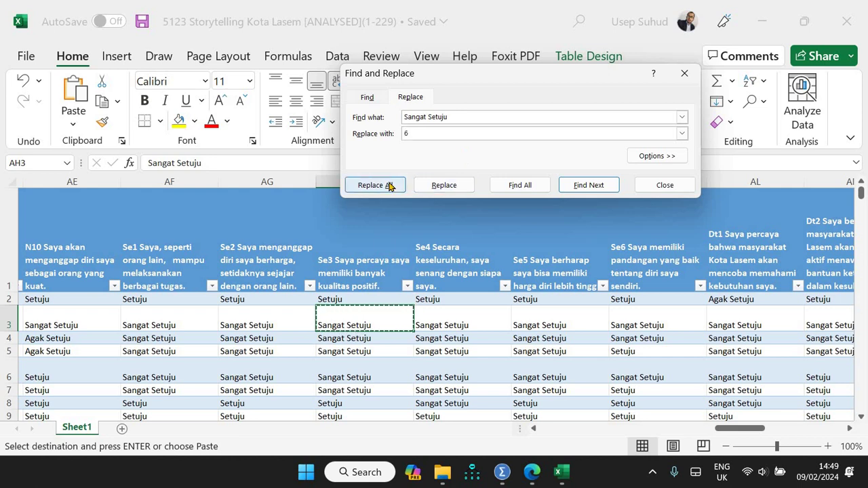
click(387, 186)
click(437, 271)
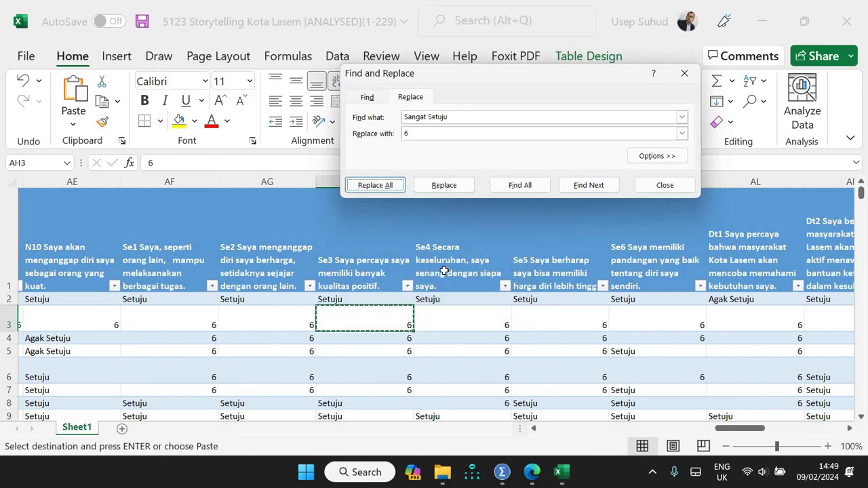
click(451, 335)
scroll(450, 332, down, 1)
scroll(450, 329, down, 6)
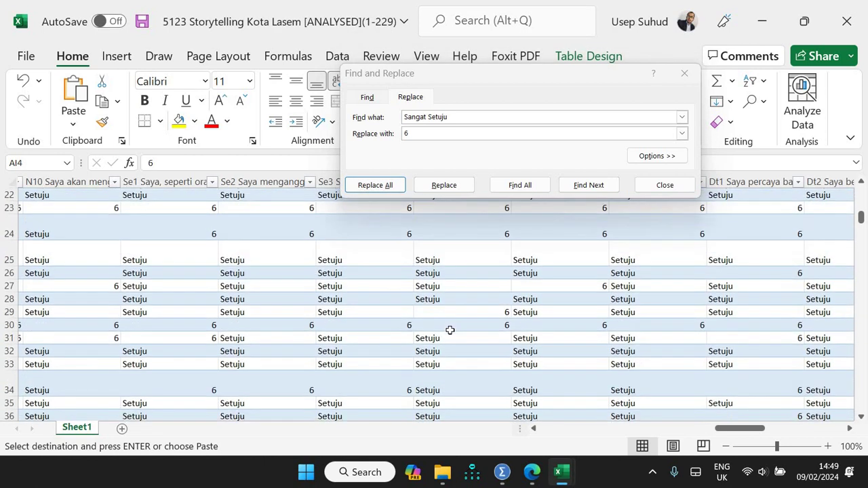
drag(728, 434, 812, 434)
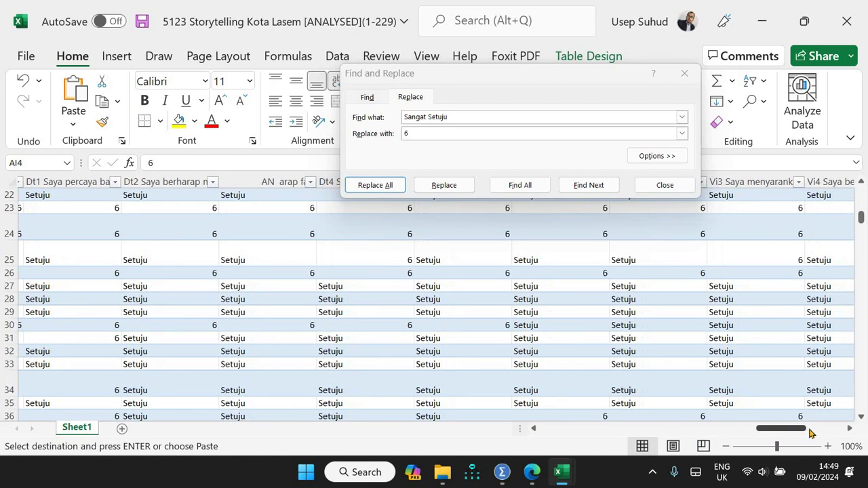
drag(717, 430, 612, 435)
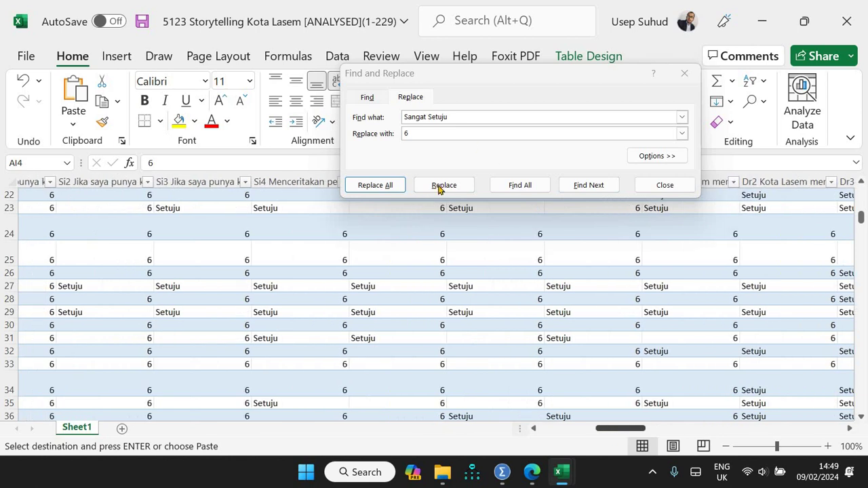
scroll(443, 318, down, 5)
scroll(443, 317, down, 5)
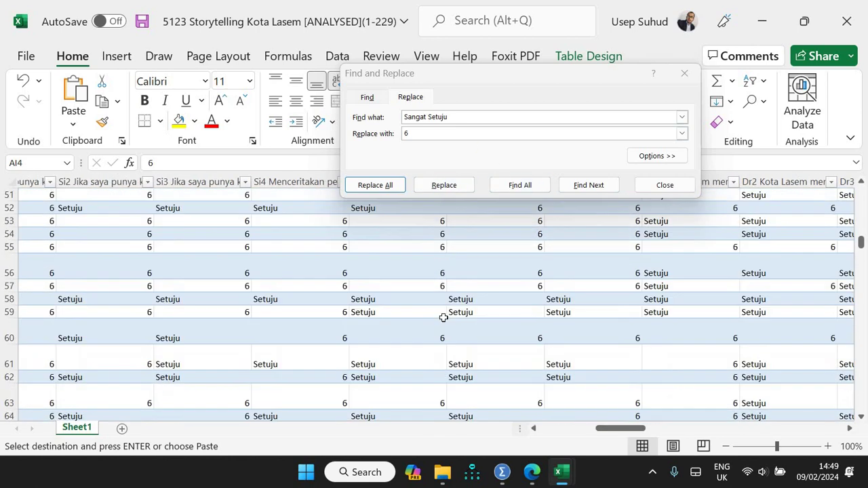
scroll(443, 315, down, 8)
scroll(443, 314, down, 4)
scroll(443, 314, down, 5)
scroll(444, 315, up, 4)
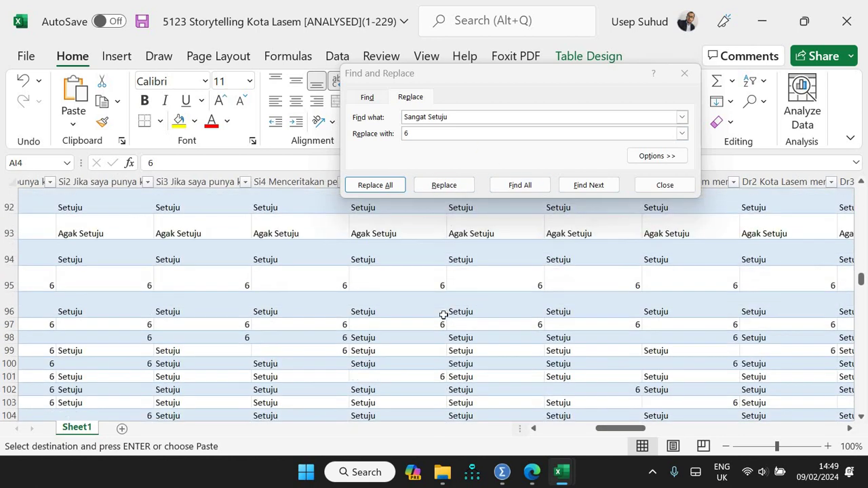
scroll(443, 314, down, 4)
Step: Replace all 'Agak Setuju' answers with 4 (607 replacements)
click(425, 333)
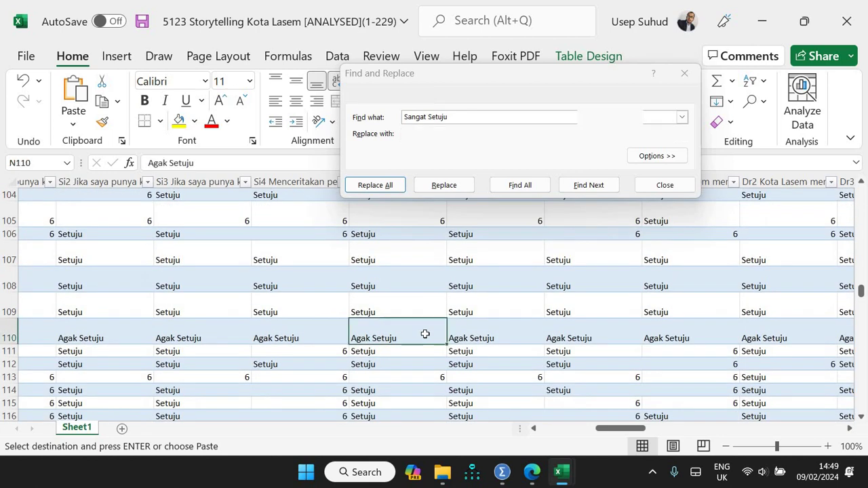
click(490, 115)
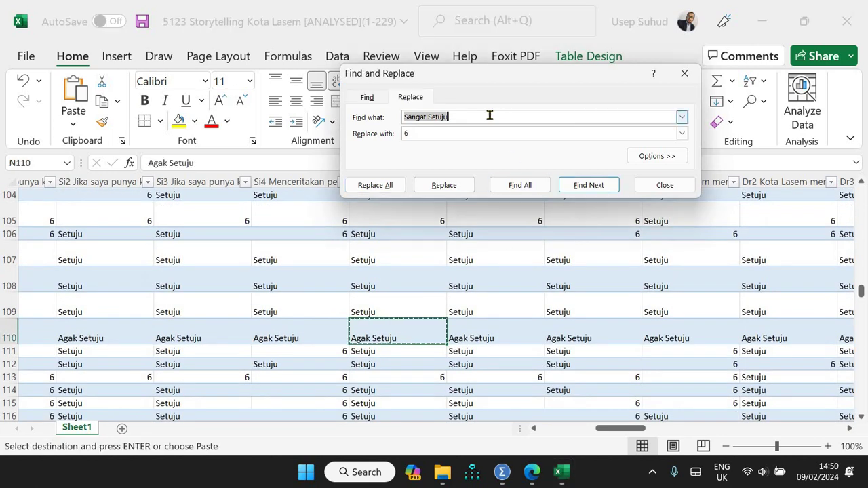
key(ctrl+v)
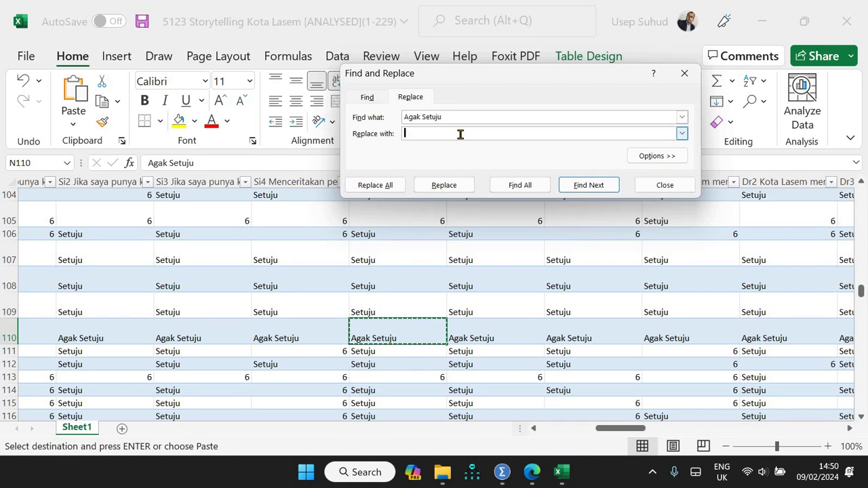
text(4)
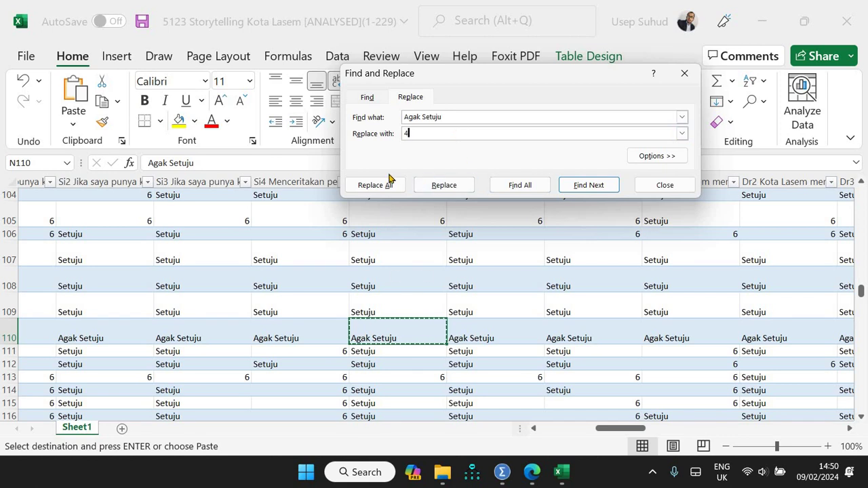
click(379, 185)
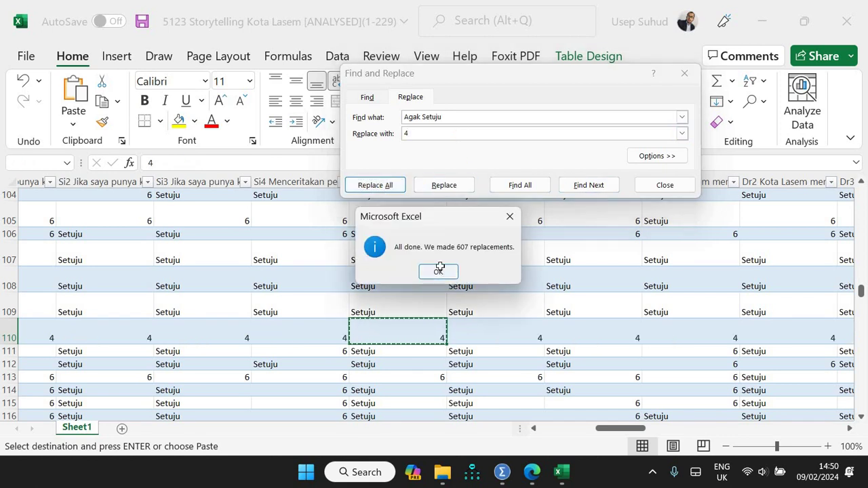
click(439, 268)
Step: Scroll down through the table to check the new 6 and 4 scores
drag(634, 432, 685, 432)
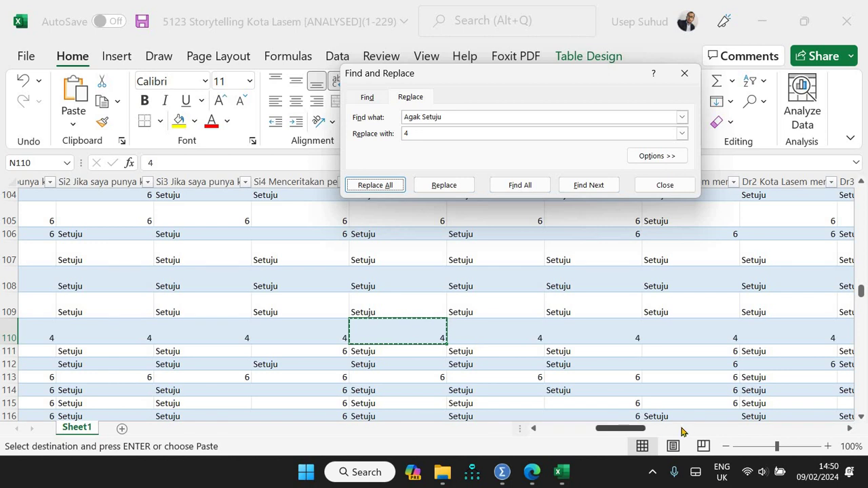
scroll(519, 345, down, 8)
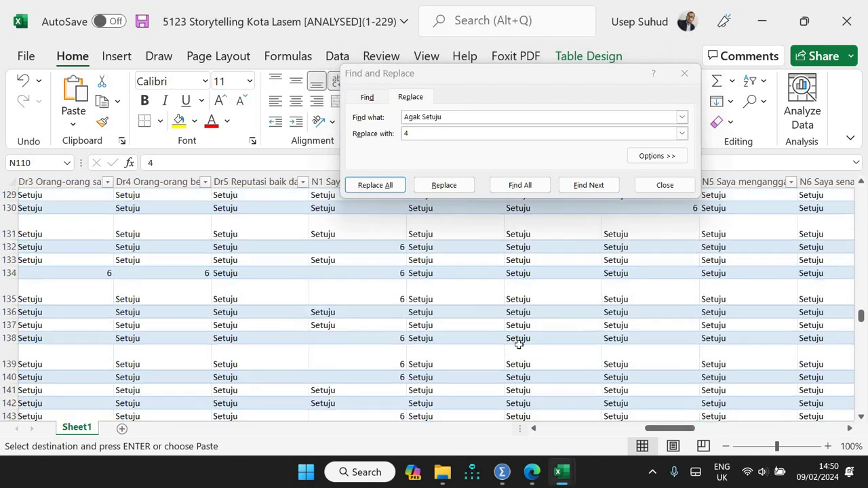
scroll(519, 345, down, 7)
scroll(519, 346, down, 7)
scroll(519, 344, down, 9)
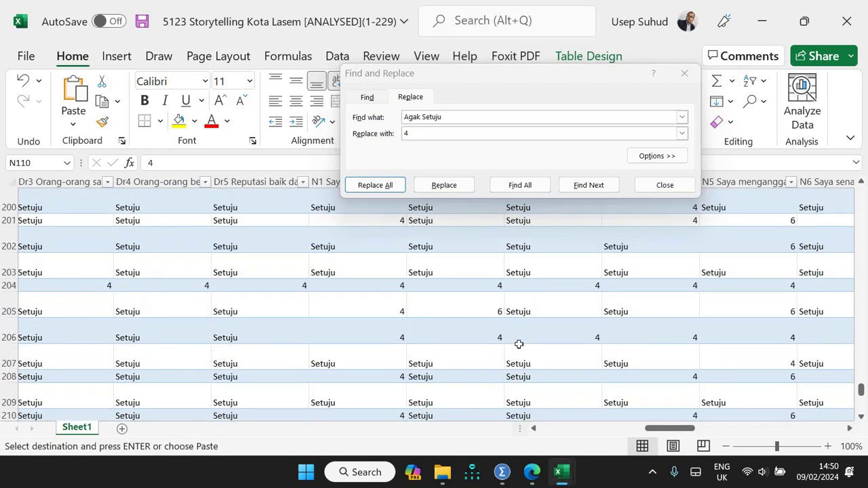
scroll(518, 344, down, 2)
scroll(518, 344, down, 7)
scroll(518, 344, down, 1)
scroll(484, 315, up, 15)
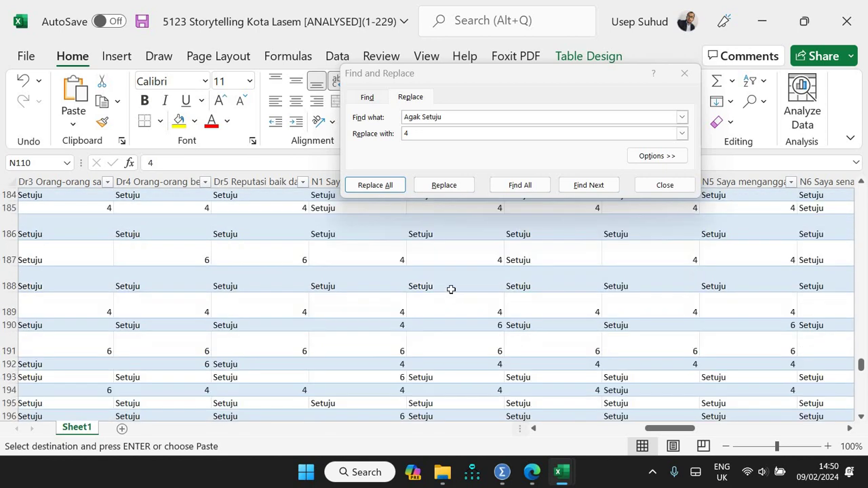
Step: Replace every remaining 'Setuju' answer with 5
click(451, 281)
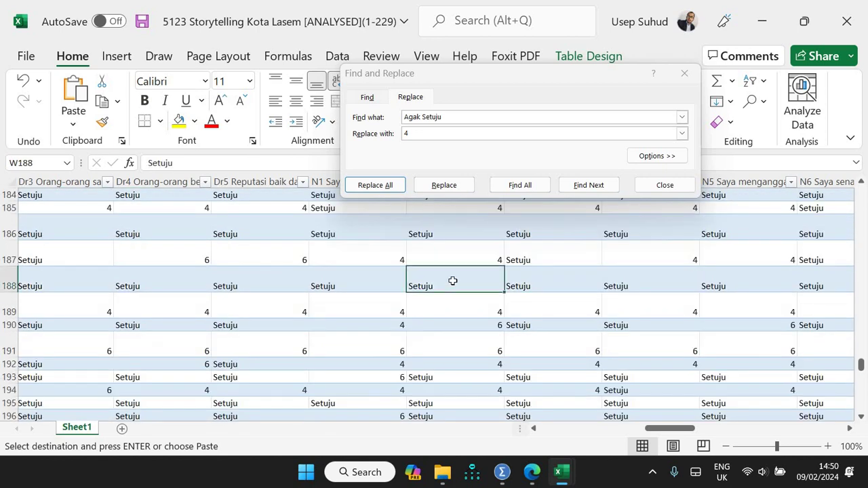
click(465, 116)
text(Setuju)
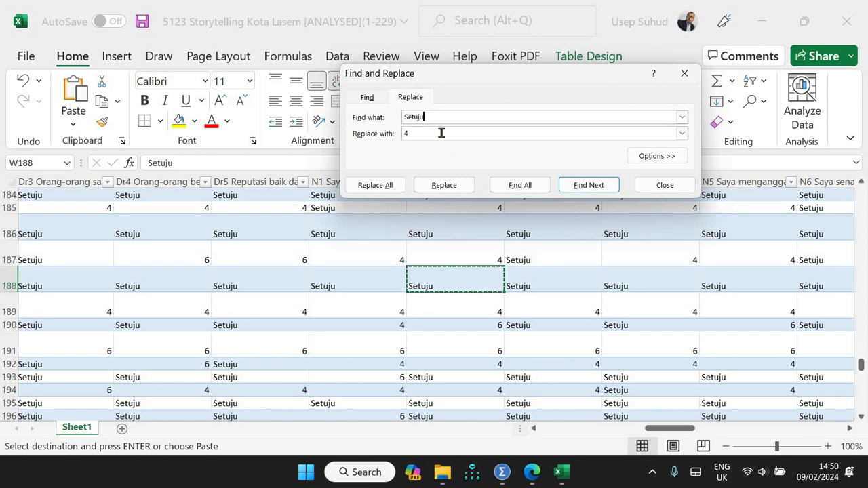
click(442, 133)
key(BackSpace)
text(5)
click(385, 188)
click(431, 269)
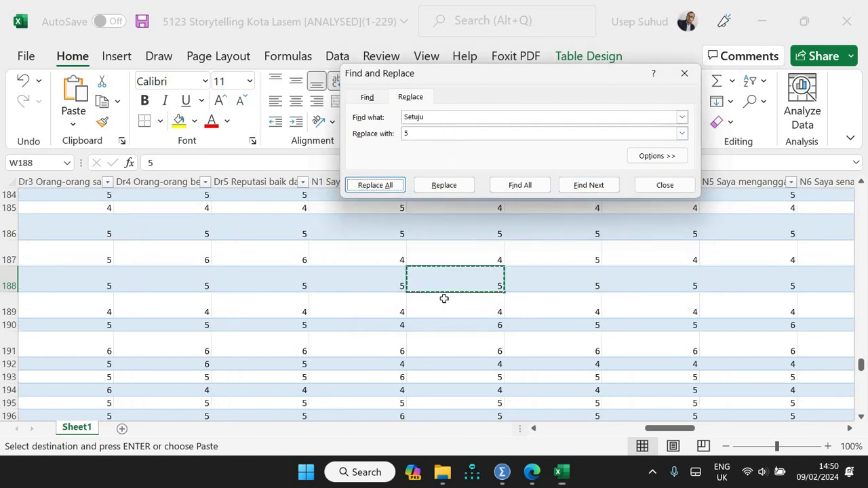
Step: Copy a leftover 'Agak Tidak 5' answer into the Find what box
click(518, 261)
scroll(515, 265, down, 15)
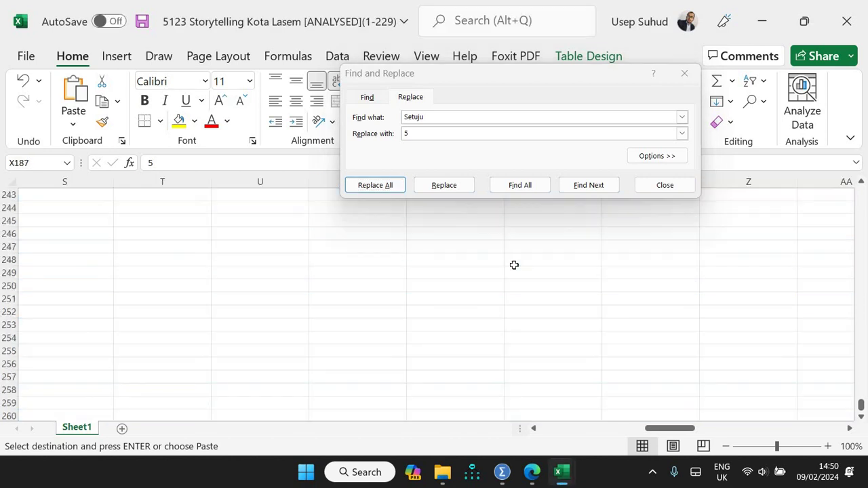
scroll(653, 396, down, 6)
scroll(653, 395, up, 20)
scroll(742, 431, right, 5)
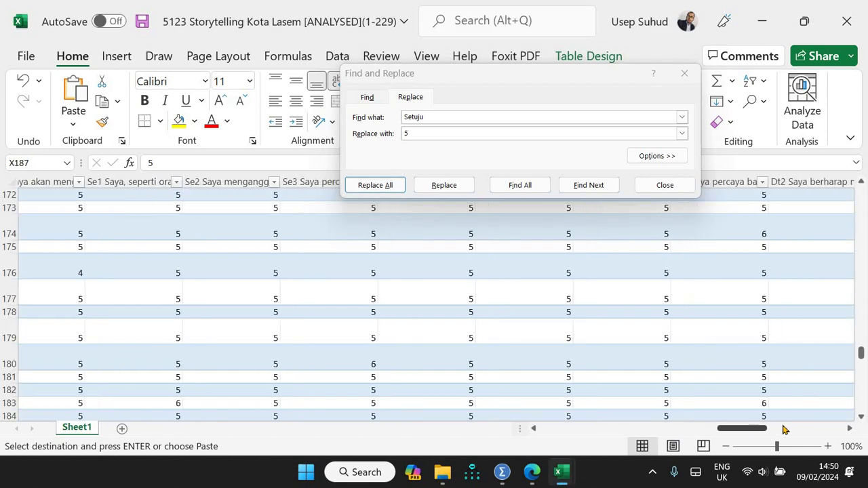
scroll(782, 427, right, 5)
scroll(782, 427, right, 3)
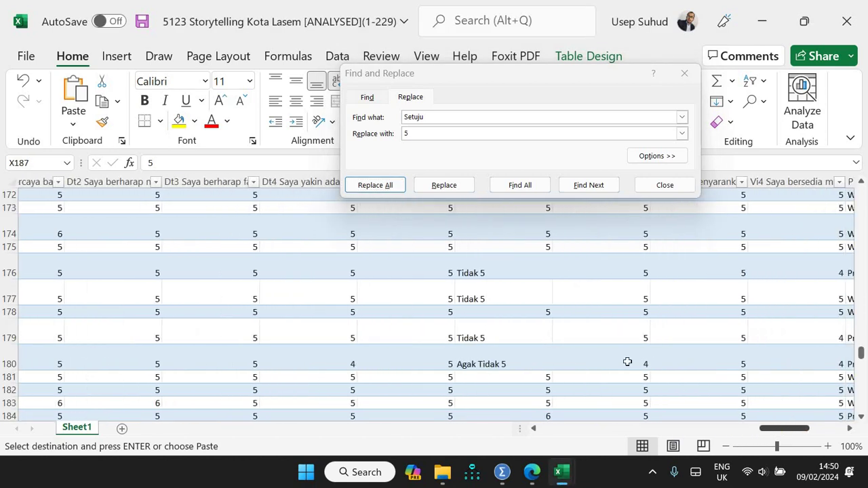
click(526, 354)
key(ctrl+c)
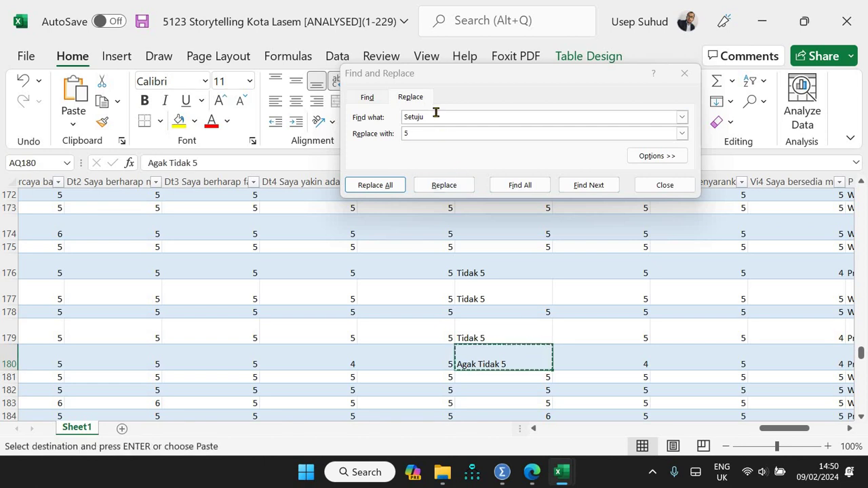
click(434, 114)
key(ctrl+v)
click(436, 133)
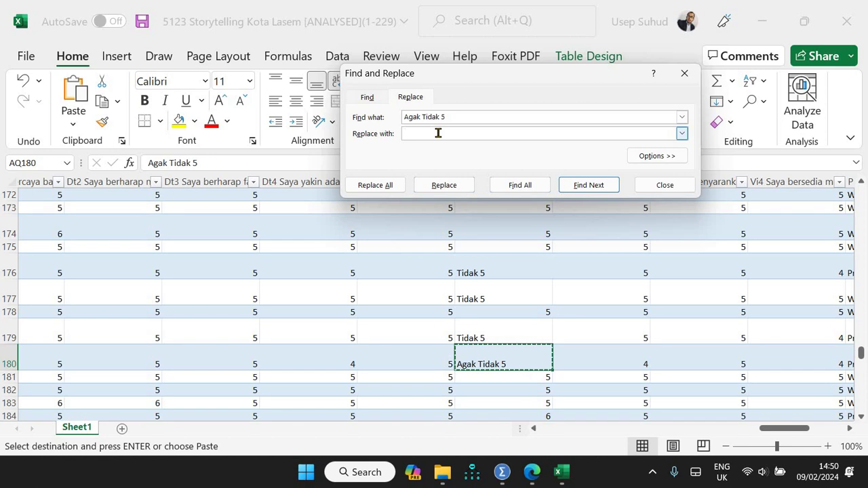
Step: Replace all 'Agak Tidak 5' answers with 3
key(BackSpace)
text(4)
key(BackSpace)
text(3)
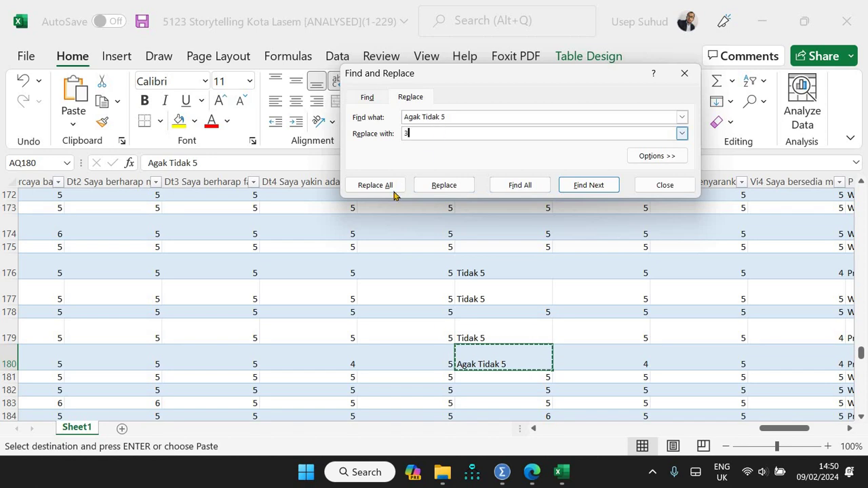
click(391, 186)
click(437, 272)
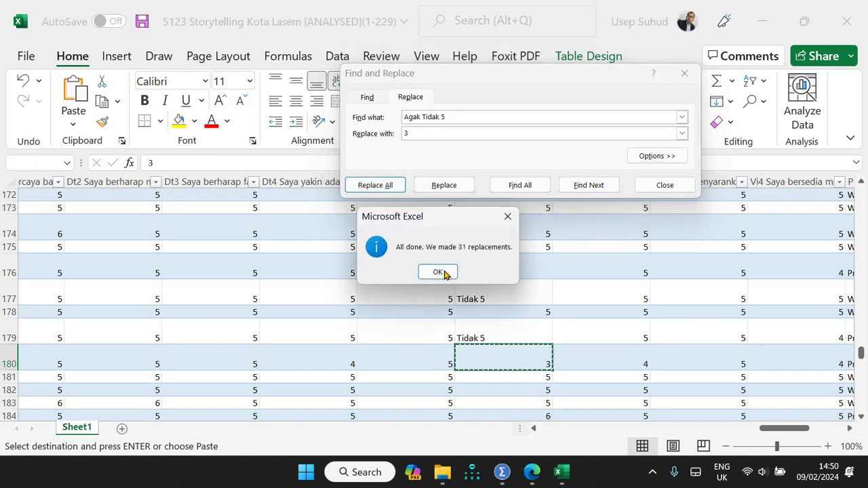
Step: Replace all 'Tidak 5' answers with 2 (22 replacements)
click(496, 294)
key(ctrl+c)
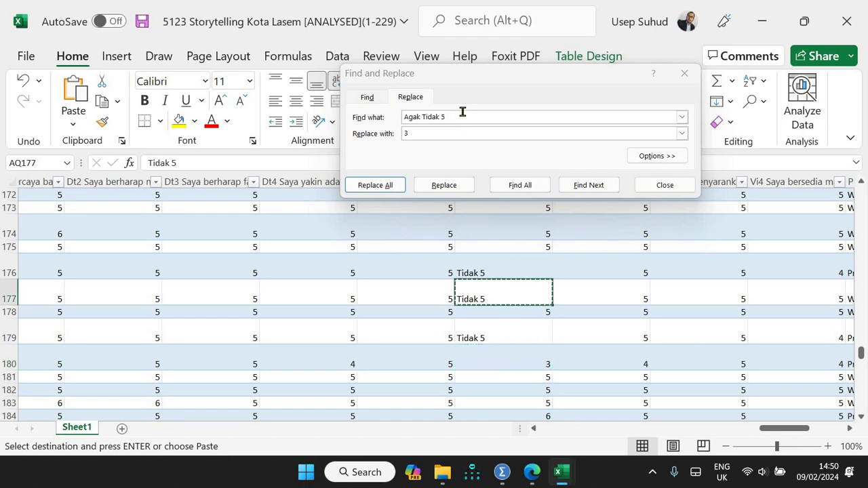
click(462, 112)
key(ctrl+v)
click(436, 133)
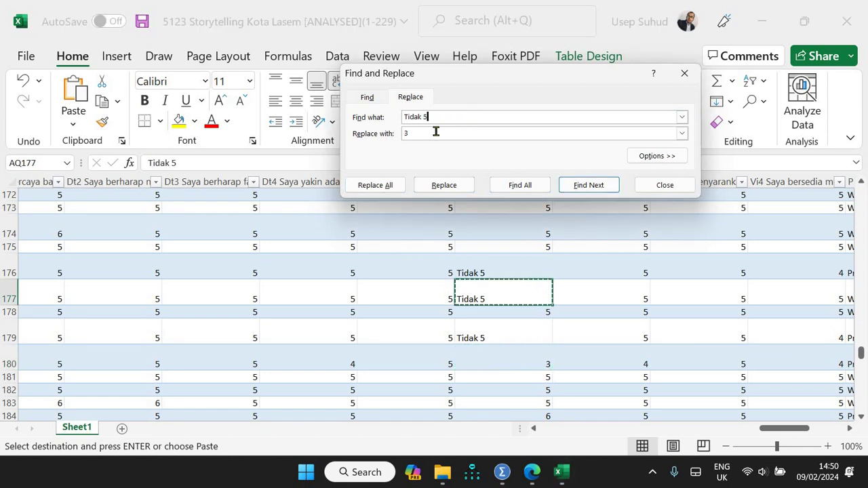
key(BackSpace)
text(2)
click(381, 186)
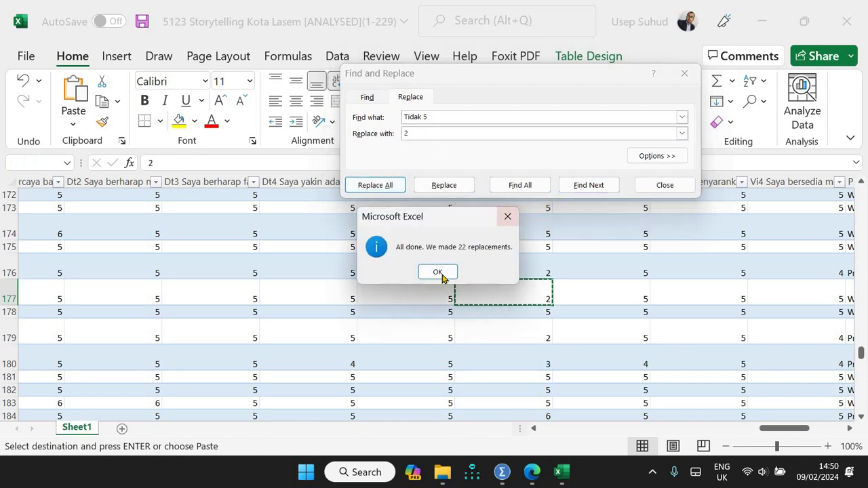
key(Return)
Step: Locate the leftover 'Sangat 2' answer in cell AQ95 to search for next
click(652, 297)
scroll(649, 294, up, 14)
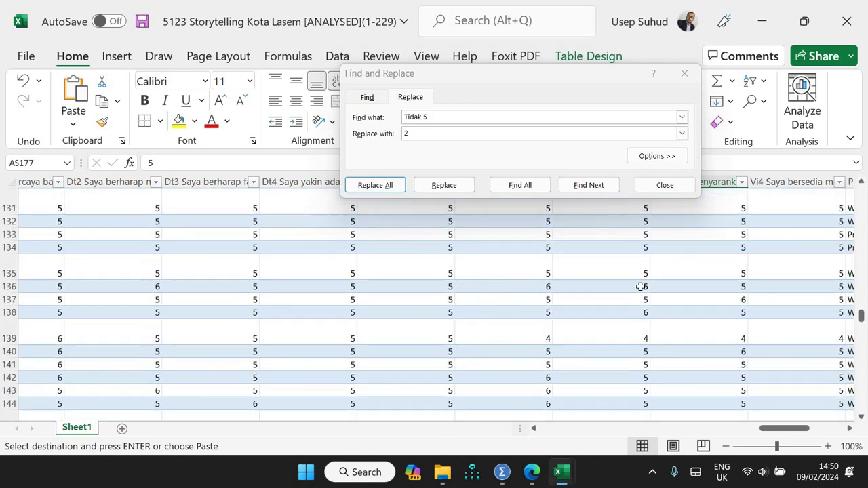
scroll(641, 285, up, 12)
click(515, 285)
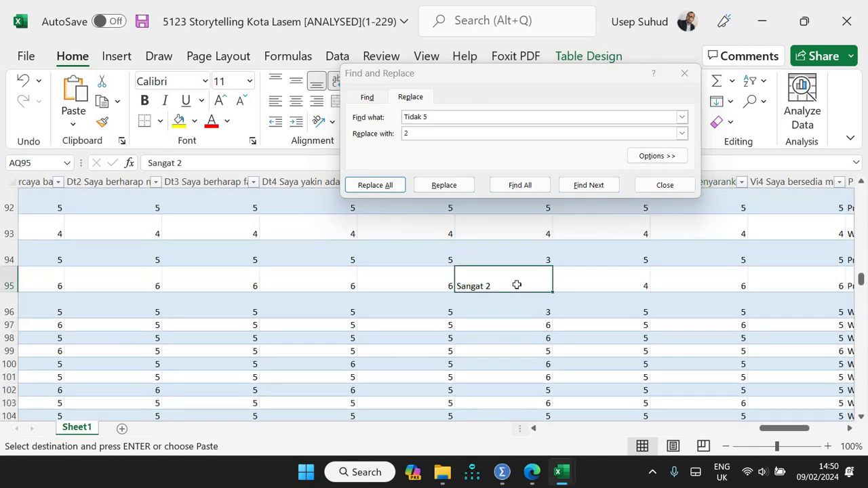
click(460, 116)
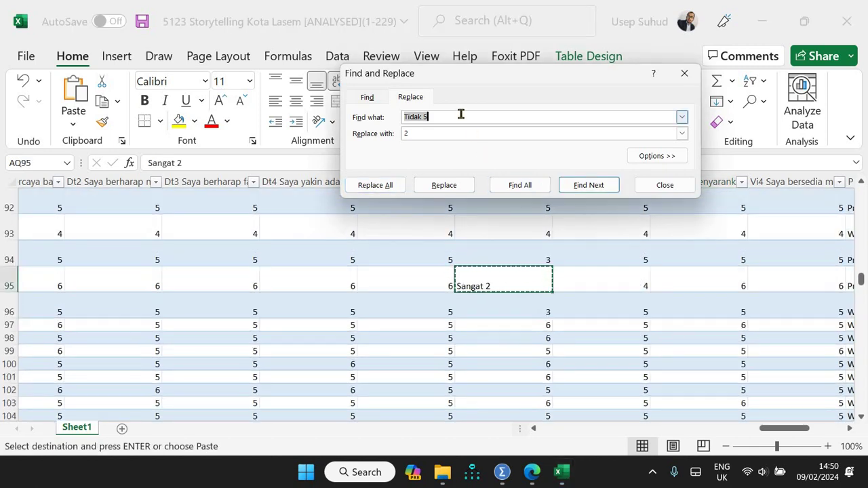
Step: Replace all 'Sangat 2' answers with 1
key(ctrl+v)
click(437, 131)
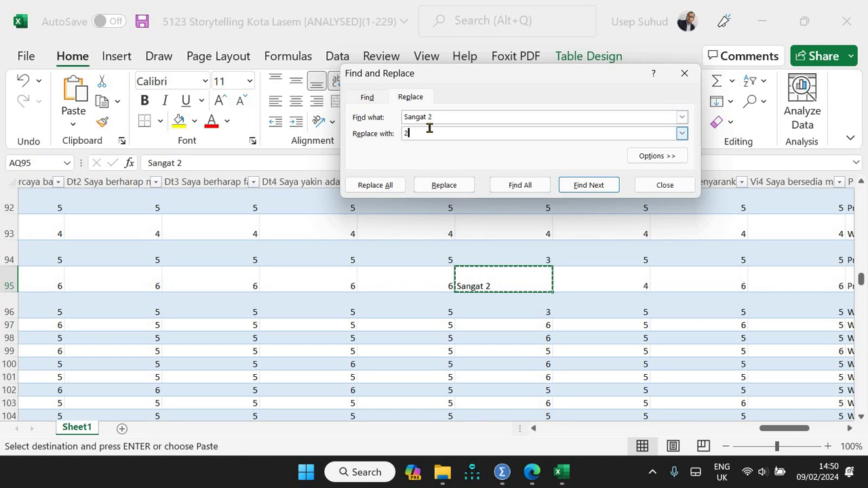
key(BackSpace)
text(1)
click(400, 185)
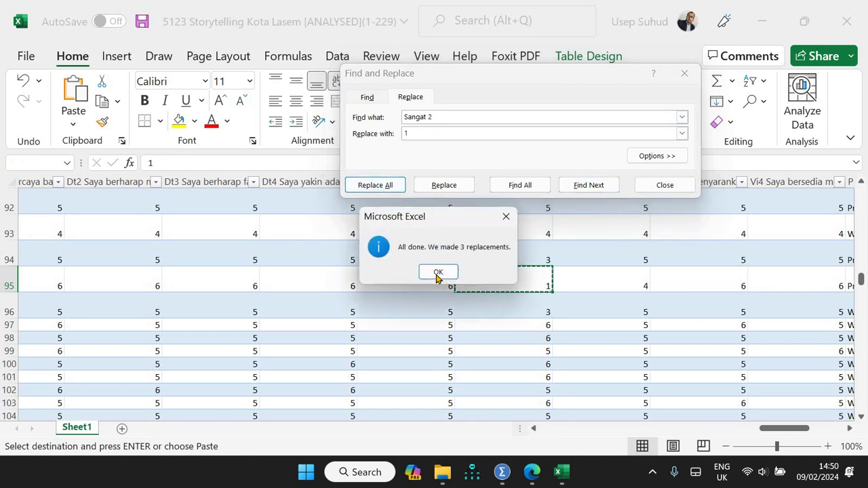
key(Return)
Step: Check the remaining rows for leftover text and save the workbook
mouse_move(773, 429)
mouse_down()
mouse_move(803, 430)
mouse_move(655, 429)
mouse_up()
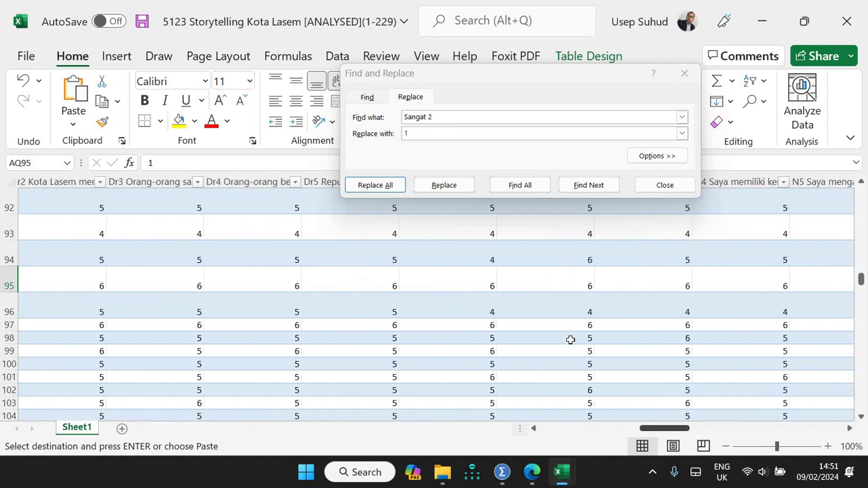
scroll(559, 329, down, 20)
scroll(559, 330, down, 4)
scroll(558, 330, down, 20)
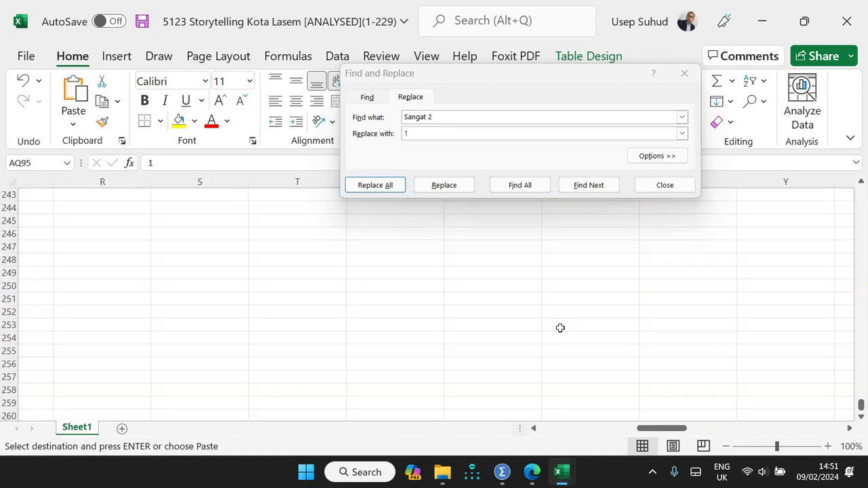
scroll(559, 330, up, 8)
drag(691, 429, 657, 428)
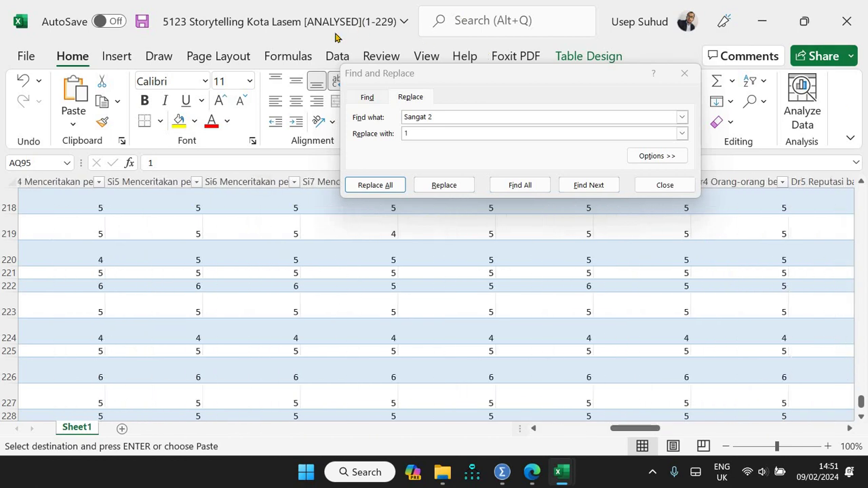
key(ctrl+s)
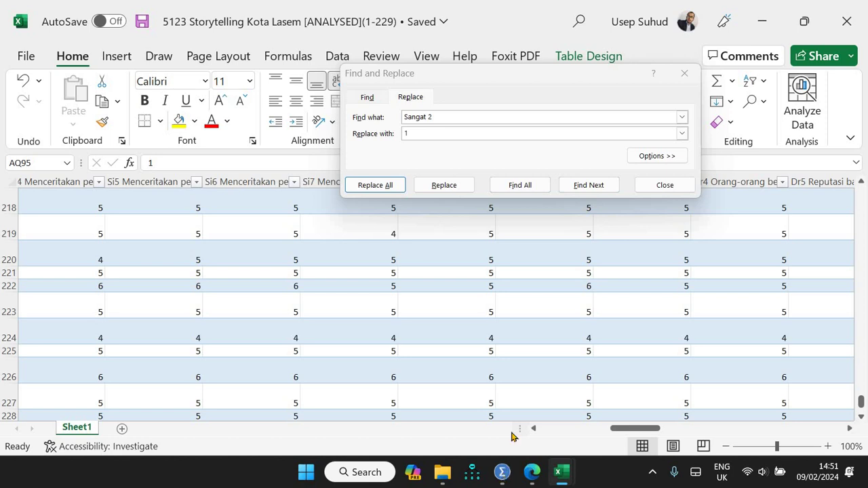
Step: Close Find and Replace, apply Wrap Text to all cells, and save the workbook
click(665, 185)
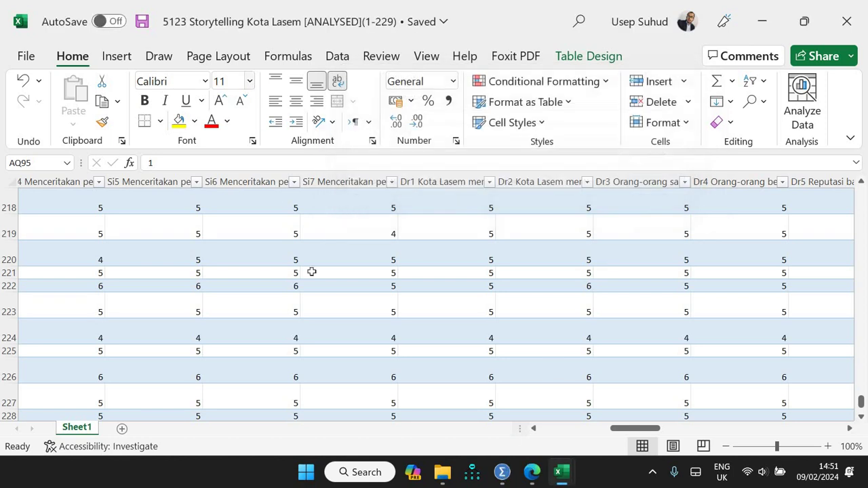
scroll(112, 201, up, 2)
scroll(112, 202, up, 20)
click(11, 181)
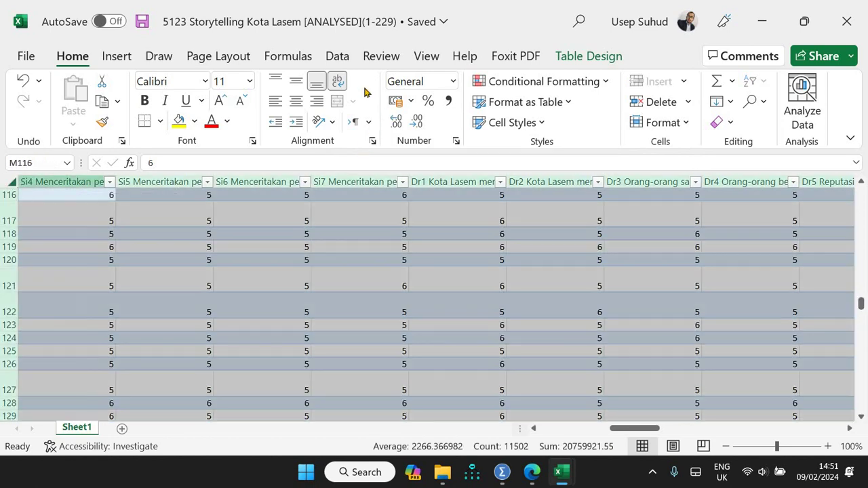
scroll(390, 231, up, 20)
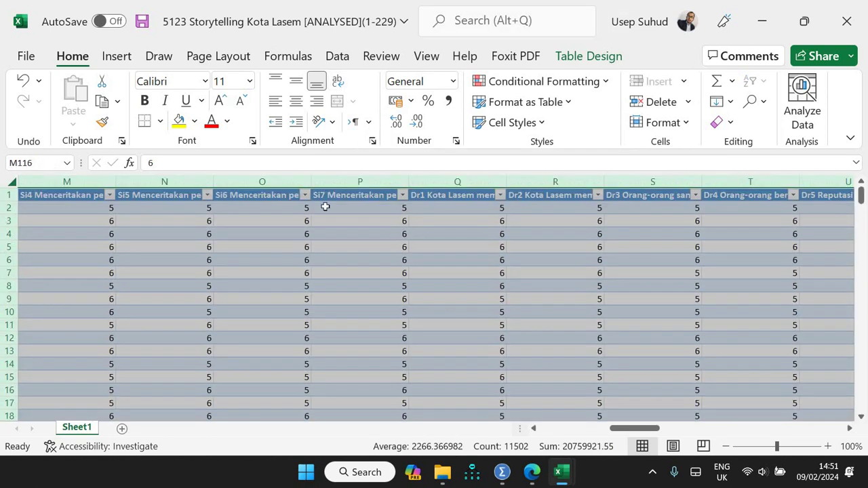
click(339, 83)
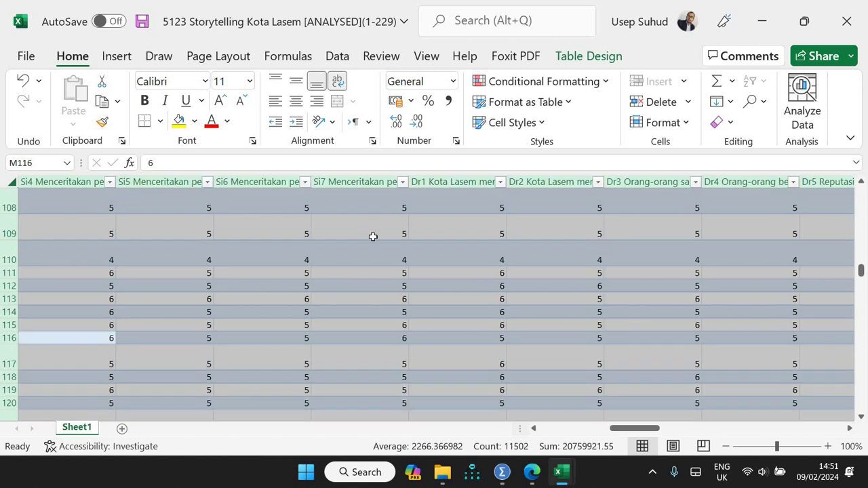
scroll(371, 235, up, 20)
scroll(370, 236, up, 5)
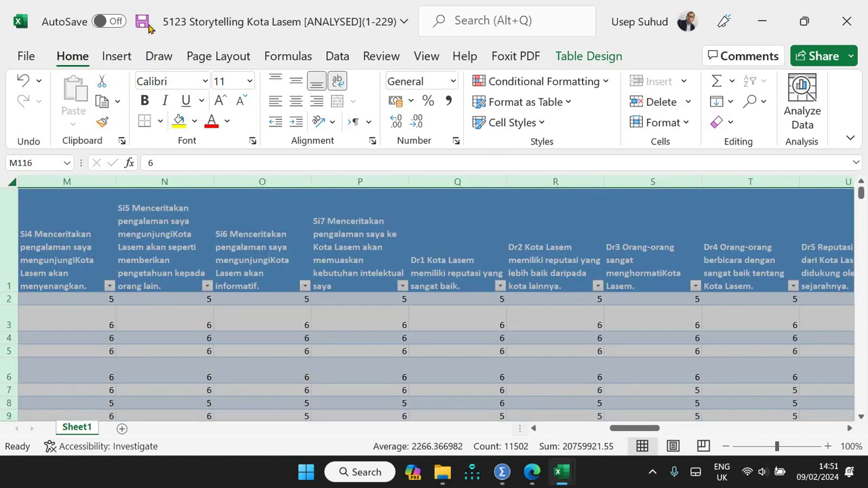
key(ctrl+s)
mouse_move(501, 472)
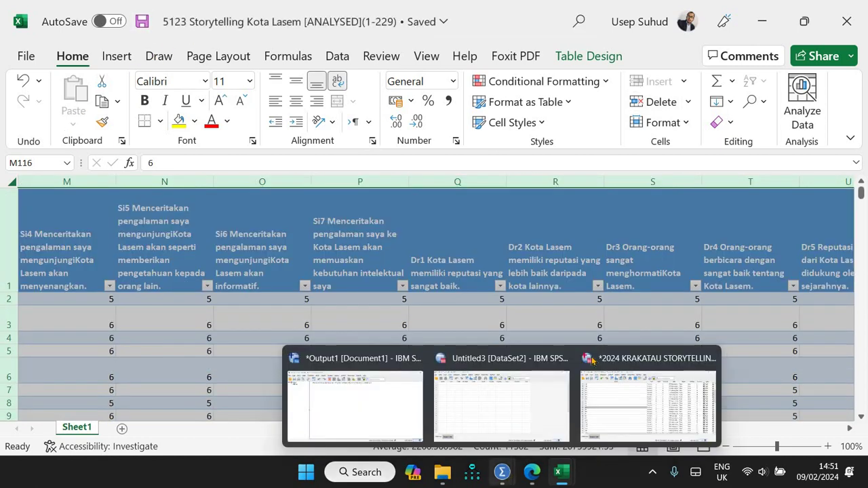
Step: Import the '5123 Storytelling Kota Lasem' .xlsx into SPSS via File > Import Data > Excel
click(595, 360)
click(11, 24)
mouse_move(52, 77)
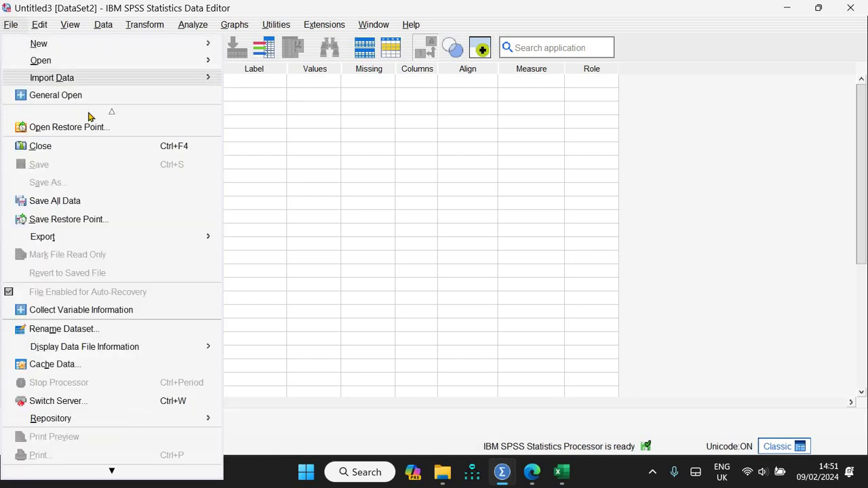
click(240, 97)
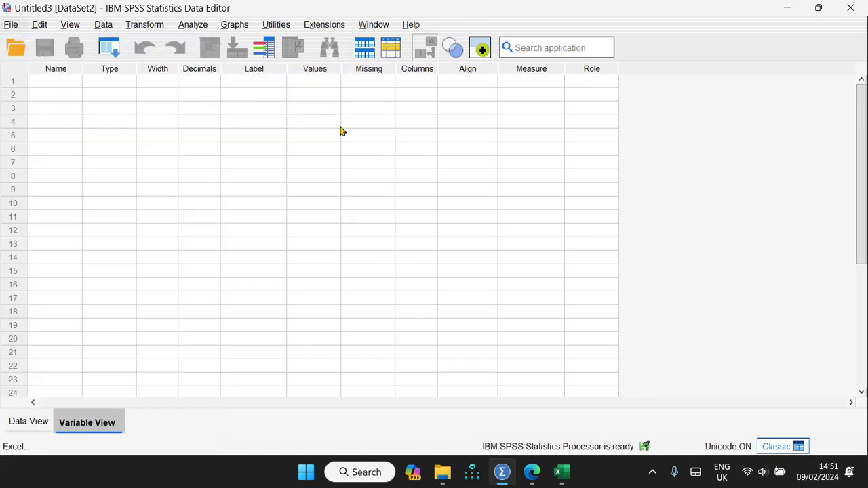
text(5)
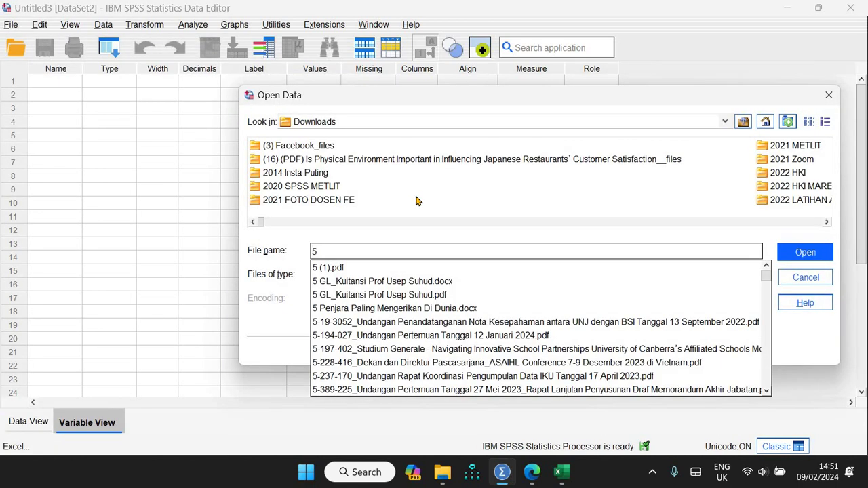
text(123)
click(404, 269)
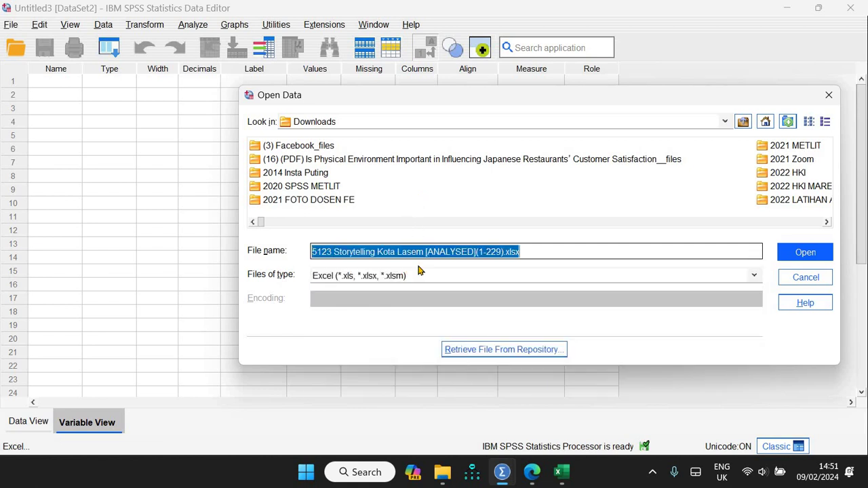
click(801, 260)
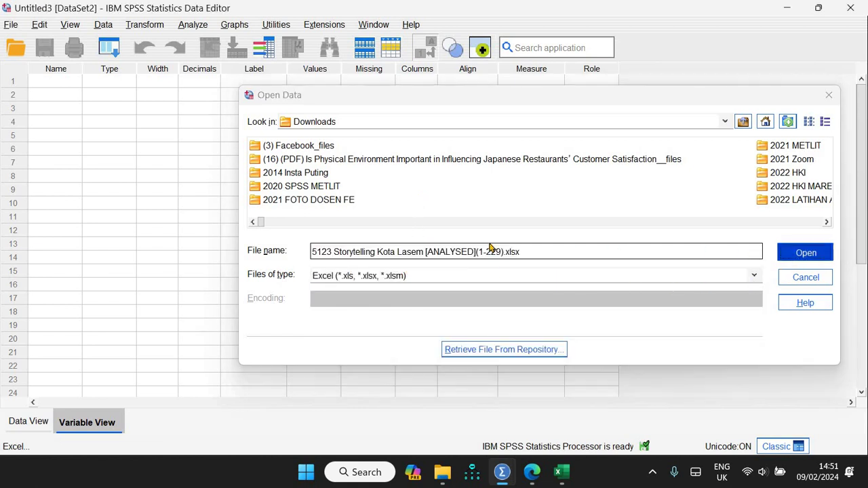
click(358, 407)
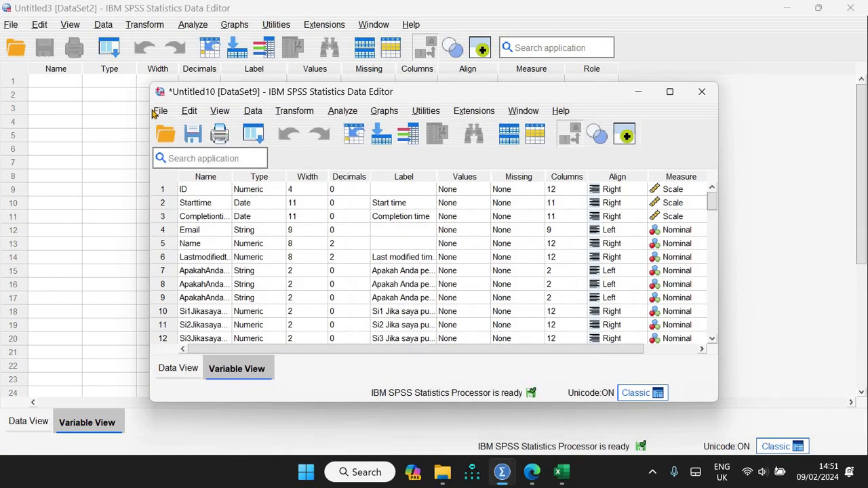
Step: Save the dataset as 2024 LASEM STORYTELLING.sav in Downloads and maximize the data editor
click(160, 110)
click(202, 190)
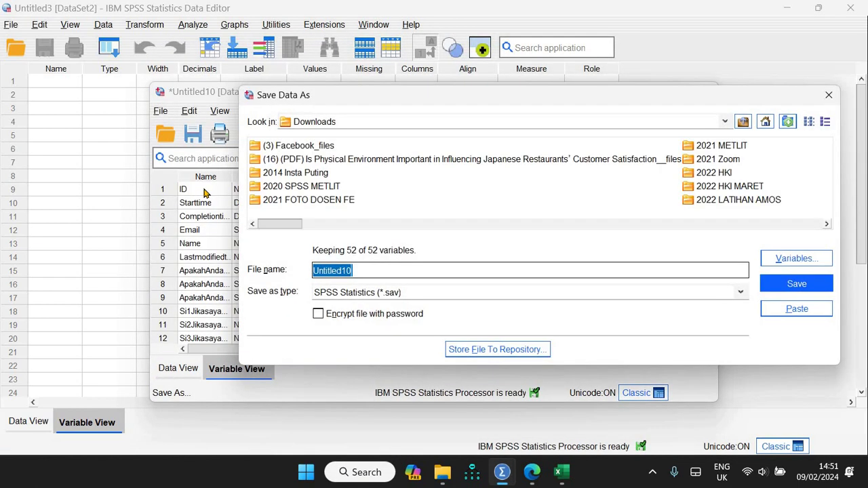
text(202)
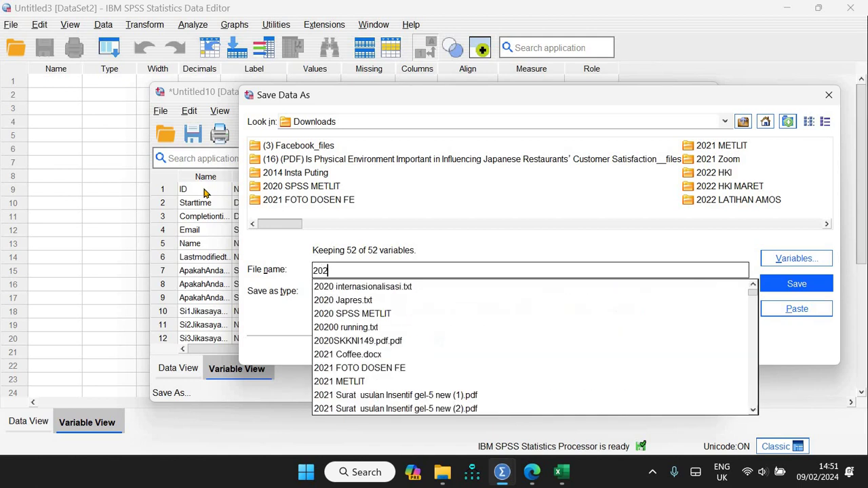
text(4 LASEM STORYTELLING)
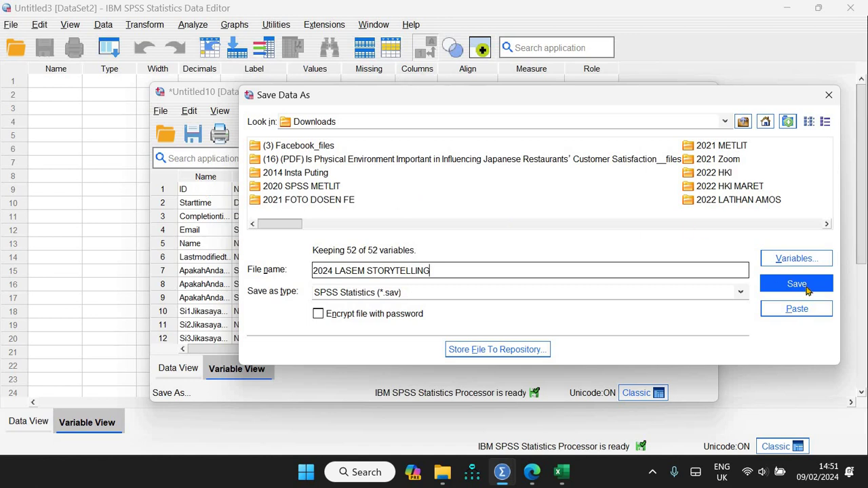
click(806, 290)
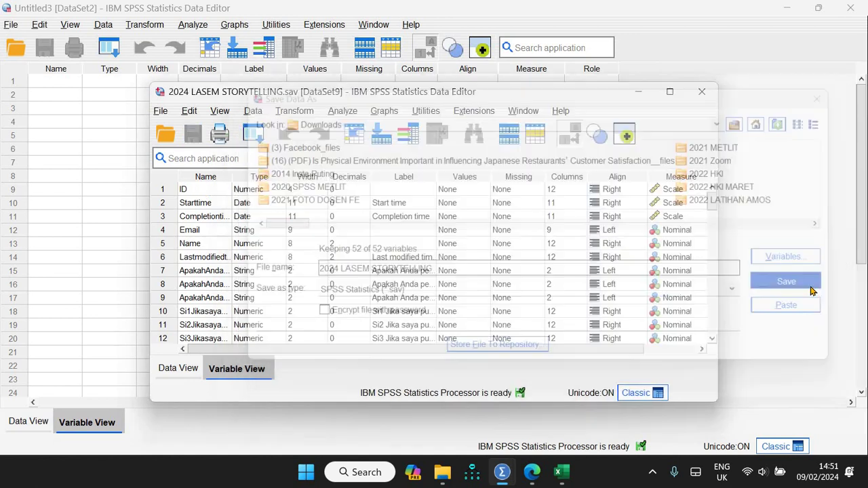
click(670, 93)
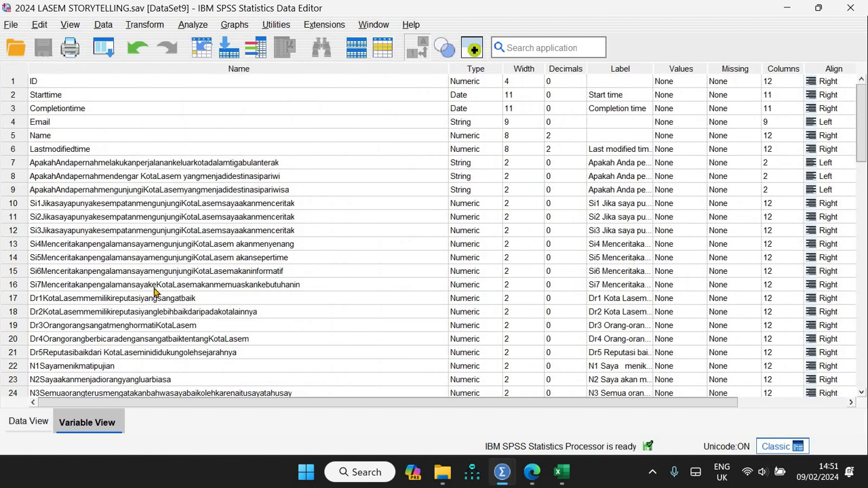
Step: Shorten variable 16's name to Si7 and variable 20's name to Dr4
double_click(152, 286)
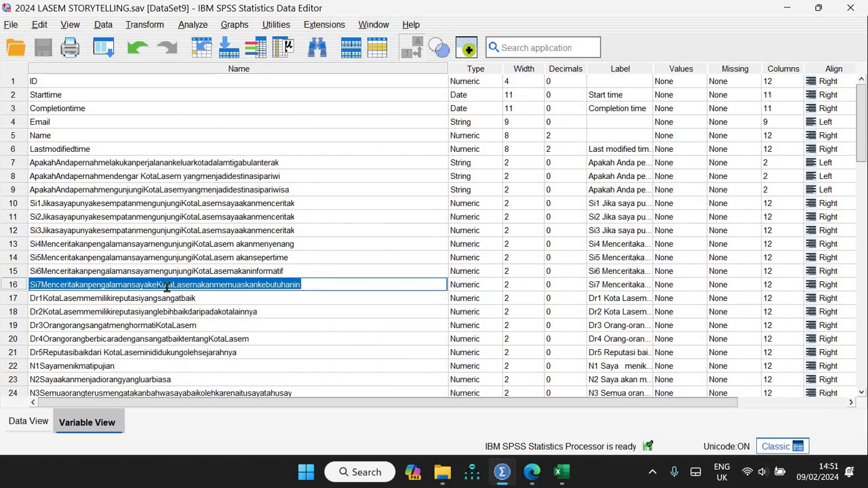
key(Home)
key(Right)
key(Right)
key(Right)
key(shift+End)
key(Delete)
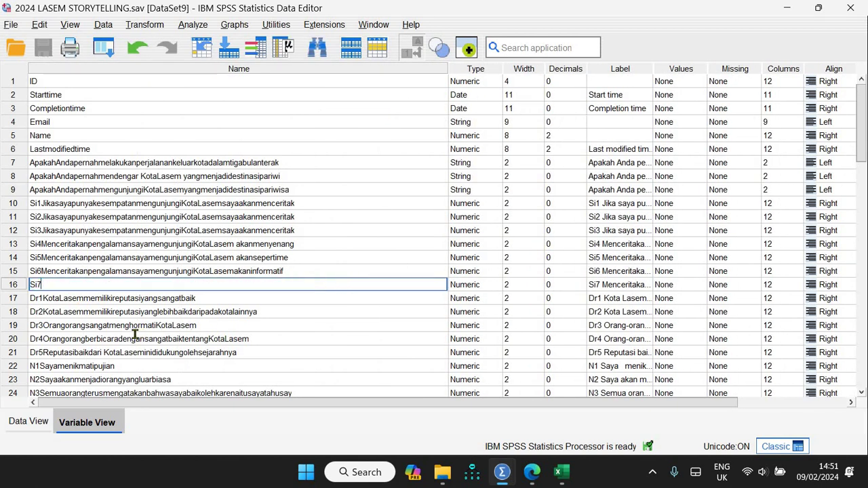
double_click(134, 338)
key(Home)
key(Right)
key(Right)
key(Right)
key(shift+End)
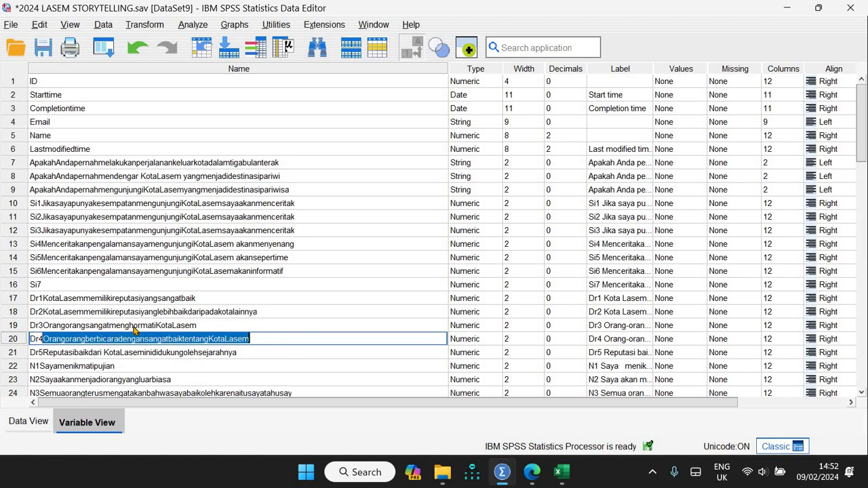
key(Delete)
Step: Shorten variable 19's name to Dr3 and variable 17's name to Dr1
double_click(45, 326)
key(Home)
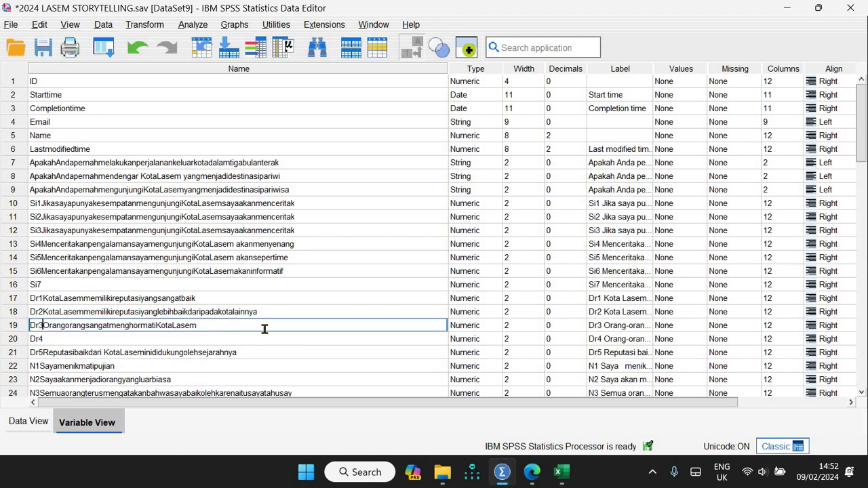
key(Right)
key(Right)
key(Right)
key(shift+End)
key(Delete)
double_click(42, 296)
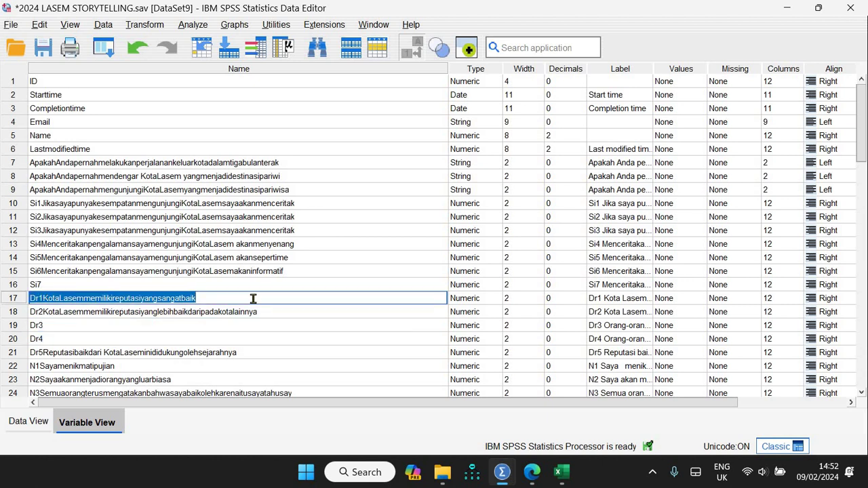
key(Home)
key(Right)
key(Right)
key(Right)
key(shift+End)
key(Delete)
click(66, 271)
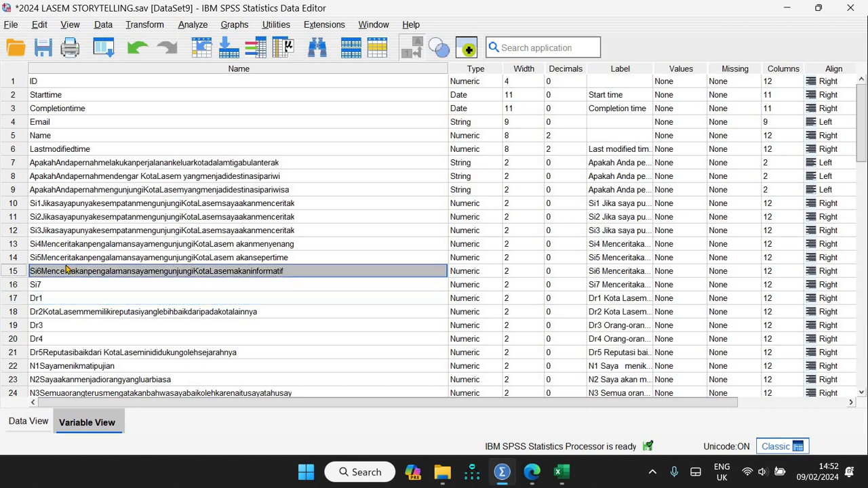
Step: Trim variables 15, 13 and 14 to the names Si6, Si4 and Si5
double_click(45, 270)
key(shift+End)
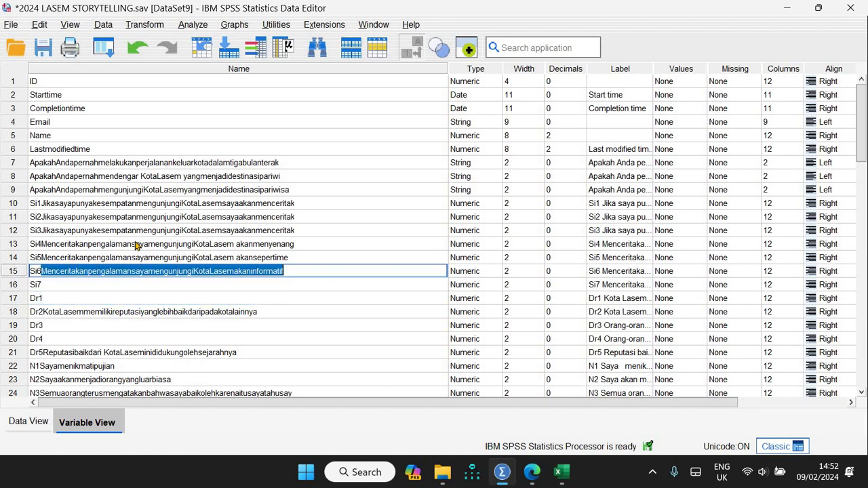
key(Delete)
drag(133, 242, 41, 247)
key(Left)
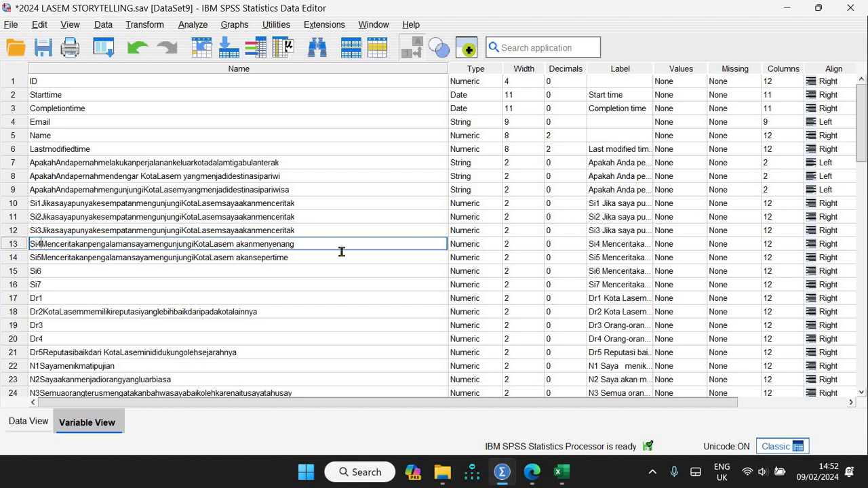
key(shift+End)
key(Delete)
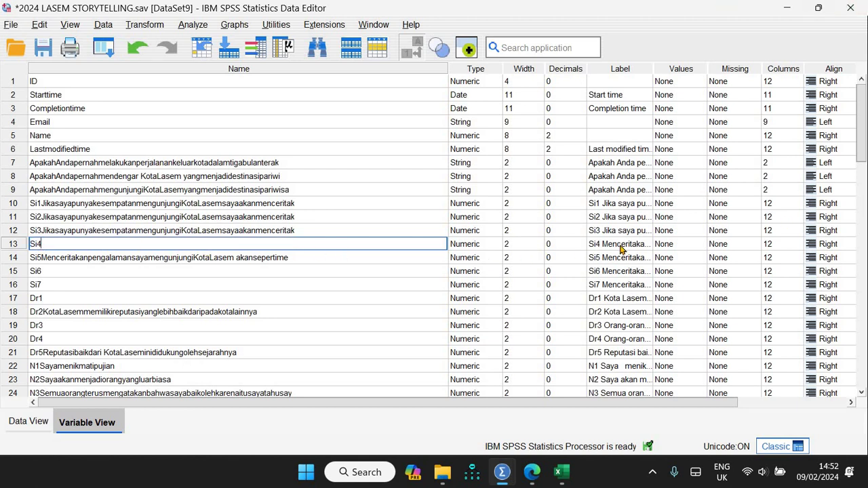
click(620, 244)
drag(193, 258, 39, 258)
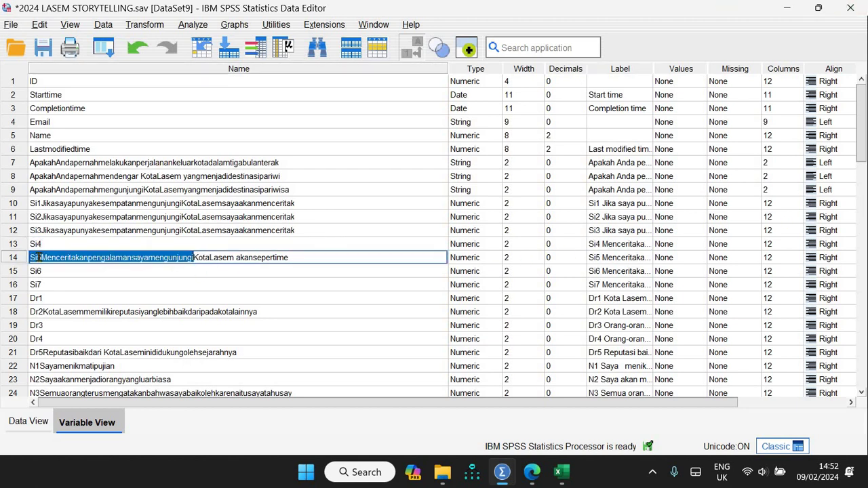
key(Left)
key(Right)
key(Right)
key(Right)
key(shift+End)
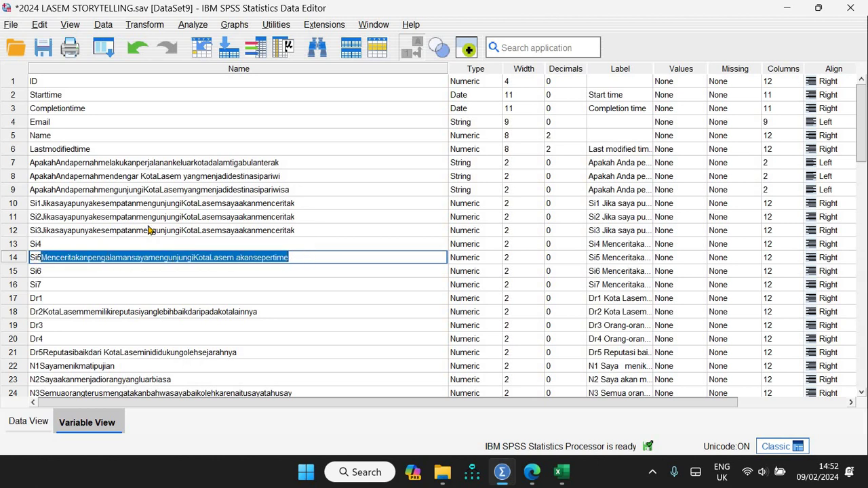
key(Delete)
Step: Trim variables 12, 11 and 10 to the names Si3, Si2 and Si1
click(140, 230)
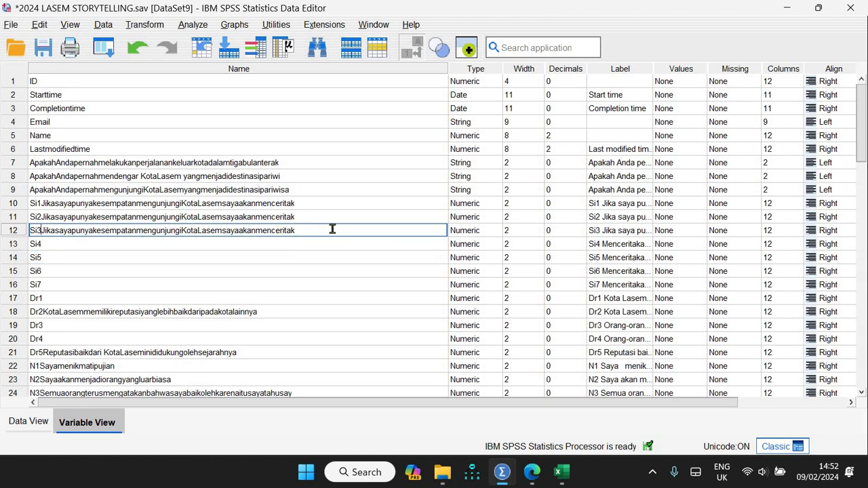
drag(41, 231, 297, 231)
key(Delete)
click(152, 217)
click(151, 216)
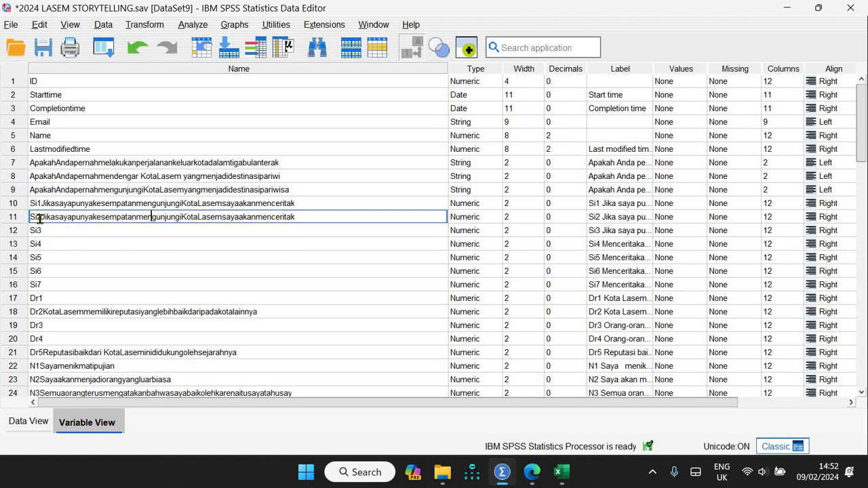
drag(41, 217, 297, 217)
key(Delete)
click(156, 204)
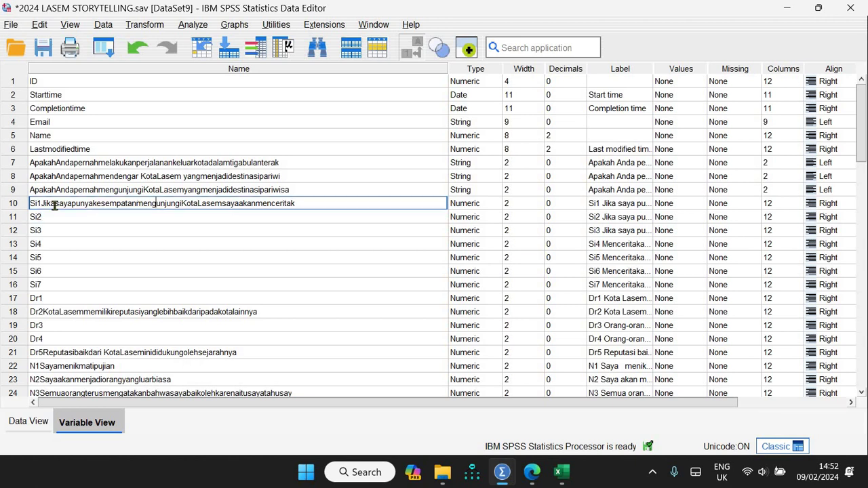
drag(40, 203, 351, 203)
key(Delete)
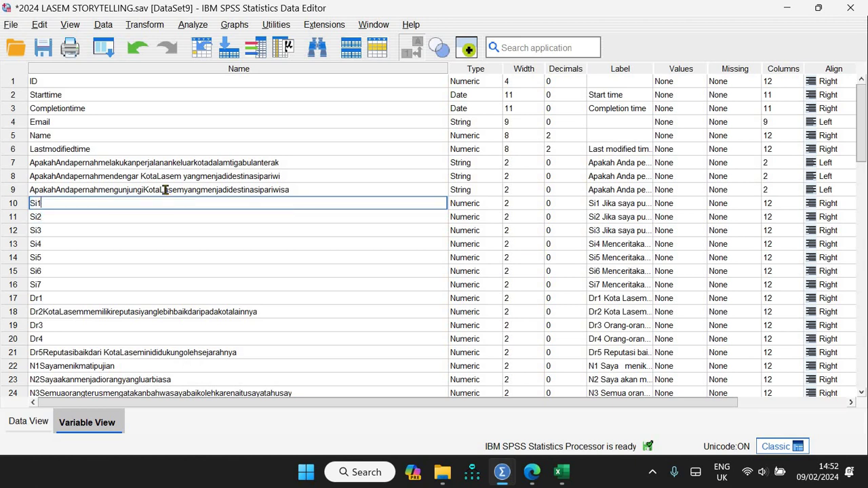
click(164, 190)
Step: Rename variable 18 to Dr2 and variable 28 to N7
click(126, 311)
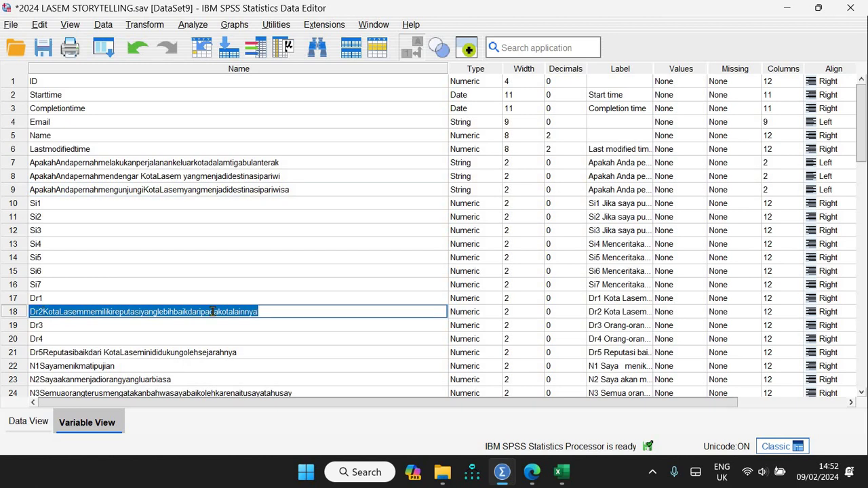
drag(43, 311, 556, 292)
key(Delete)
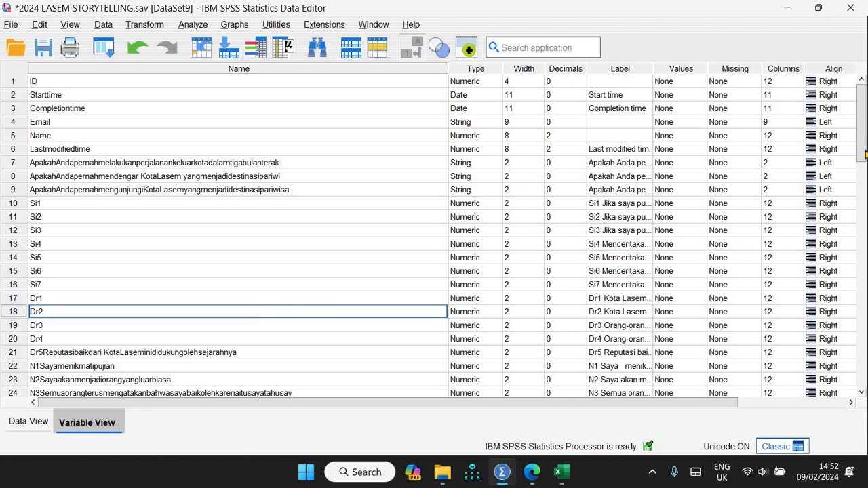
scroll(285, 226, down, 5)
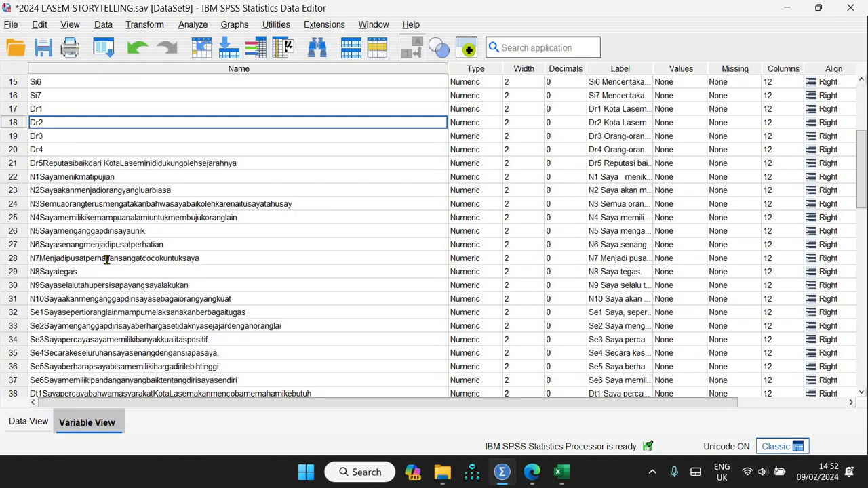
click(106, 259)
drag(296, 258, 39, 258)
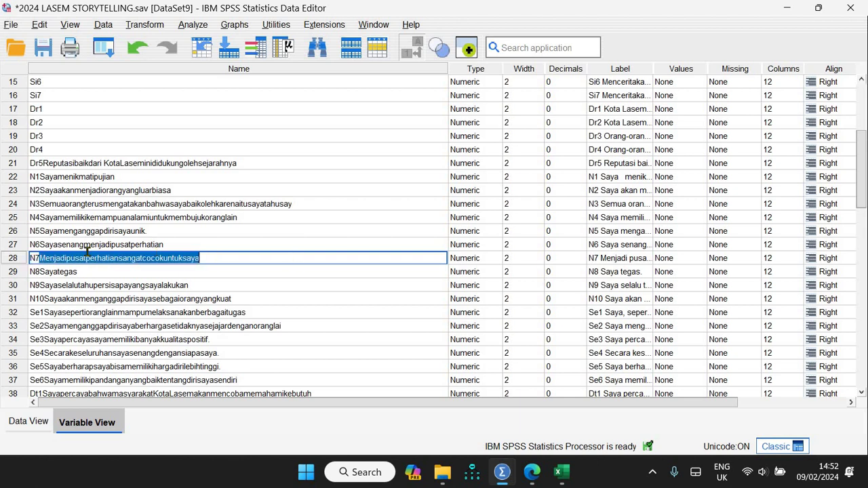
key(Delete)
Step: Rename variable 27 to N6 and variable 26 to N5
click(41, 245)
drag(221, 244, 39, 244)
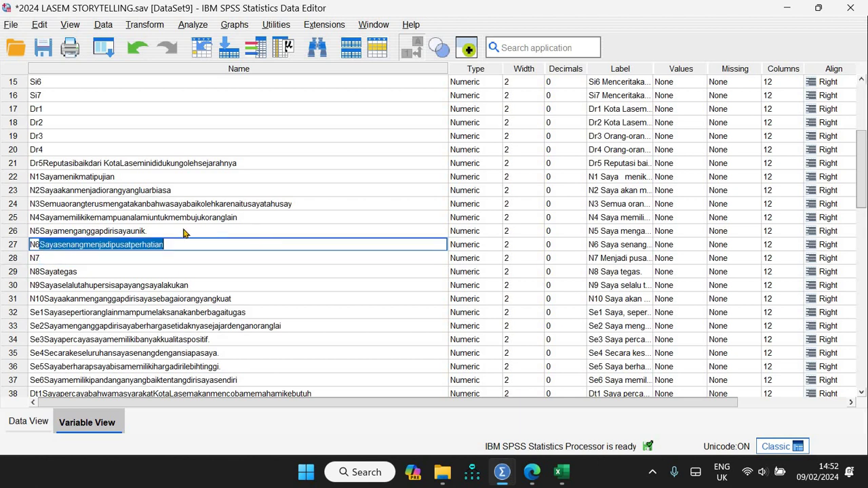
key(Delete)
click(77, 230)
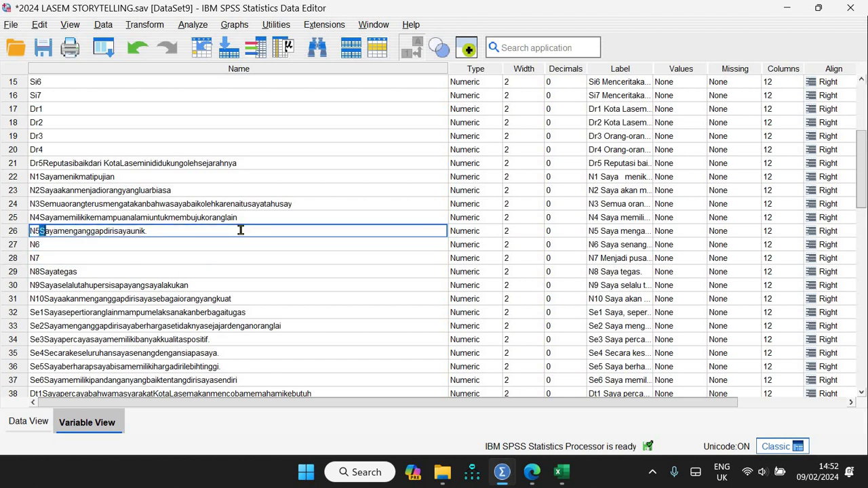
drag(238, 231, 40, 230)
key(Delete)
click(140, 217)
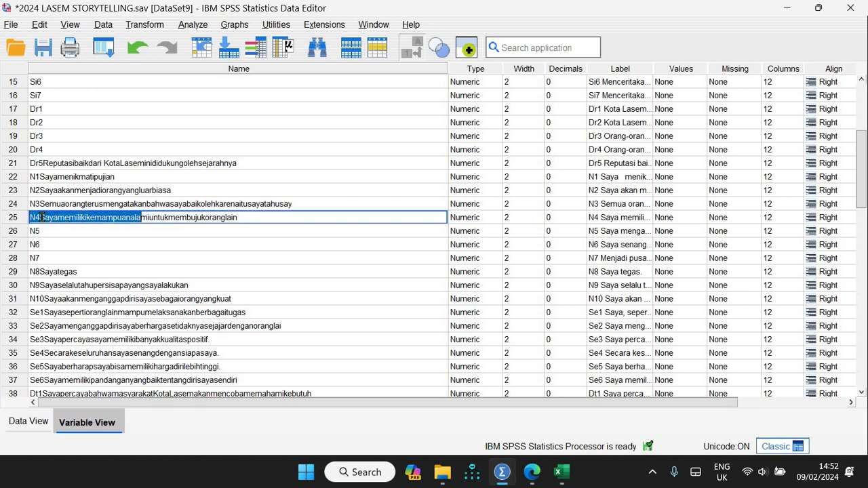